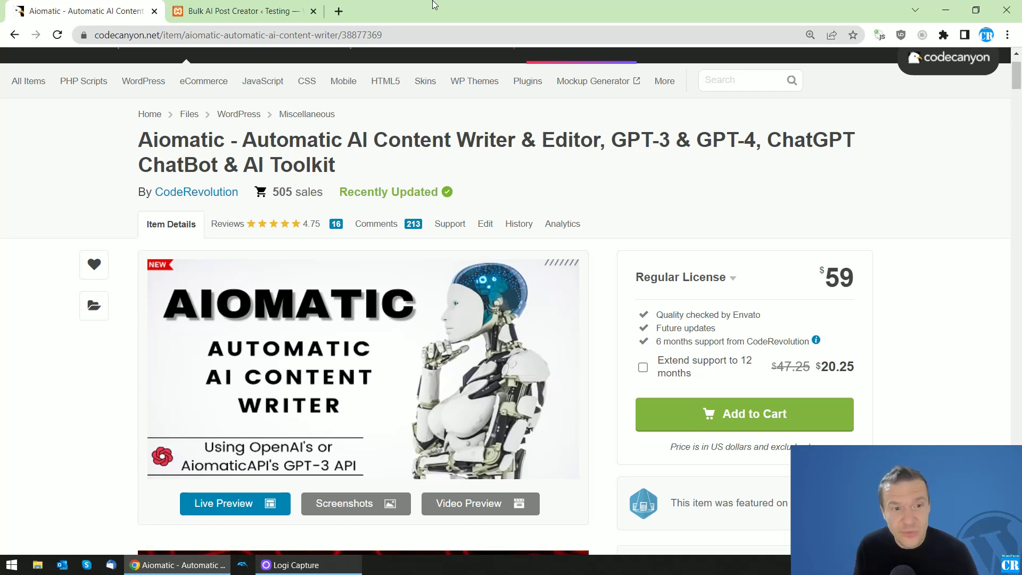
Step: Open rule 0's Advanced Settings and highlight the Internal Linking Options heading (3-4 links for posts)
{"action": "left_click", "coordinate": [240, 11]}
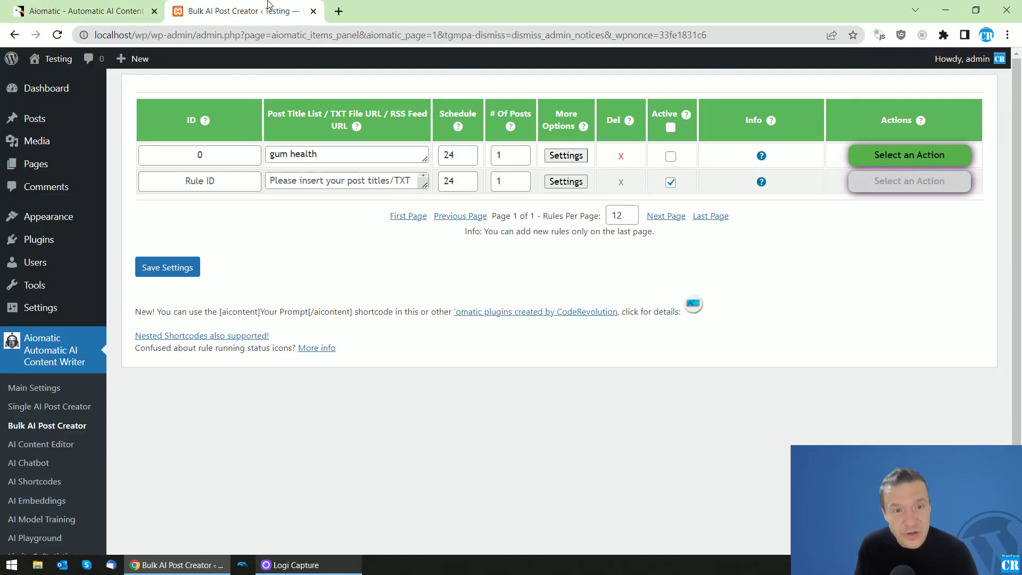
{"action": "left_click", "coordinate": [566, 155]}
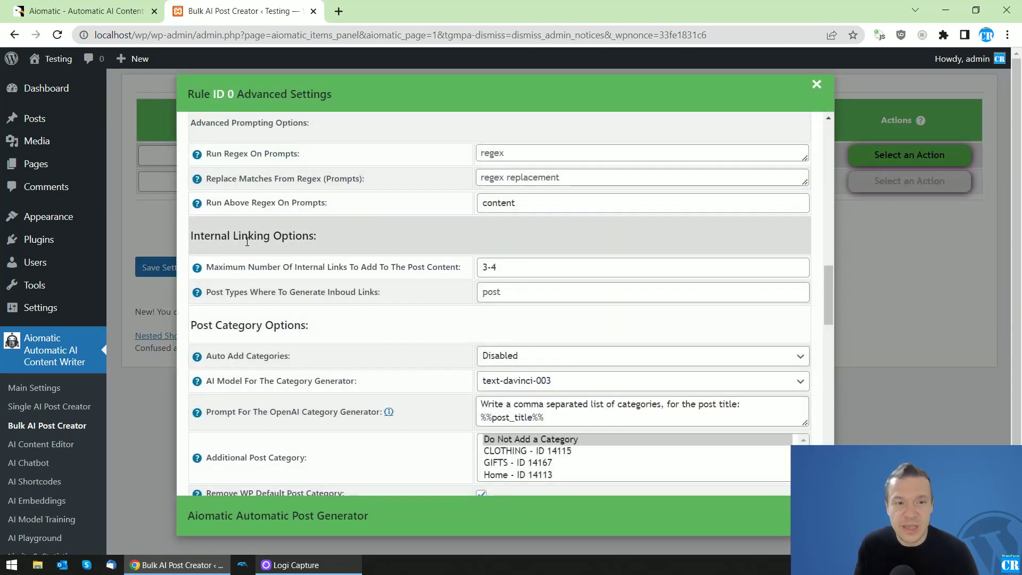
{"action": "left_click_drag", "start_coordinate": [191, 234], "coordinate": [274, 235]}
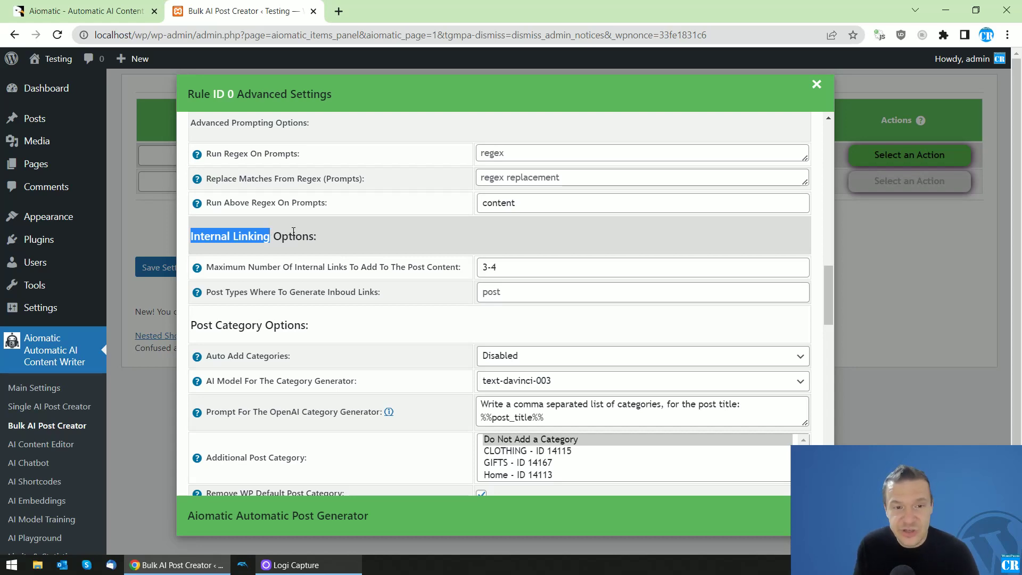
{"action": "left_click", "coordinate": [312, 236]}
{"action": "left_click_drag", "start_coordinate": [314, 235], "coordinate": [274, 236]}
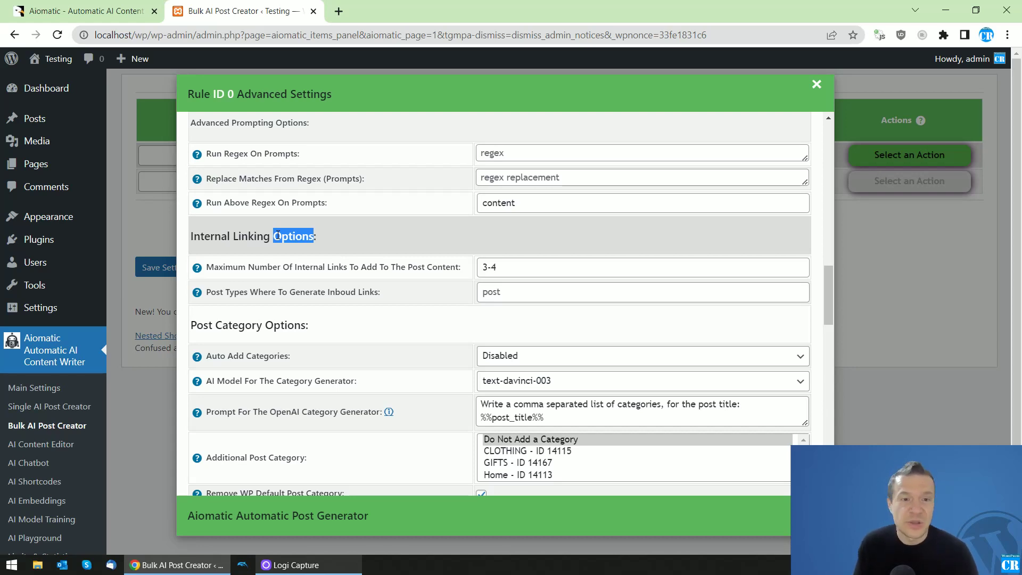
{"action": "left_click", "coordinate": [276, 235]}
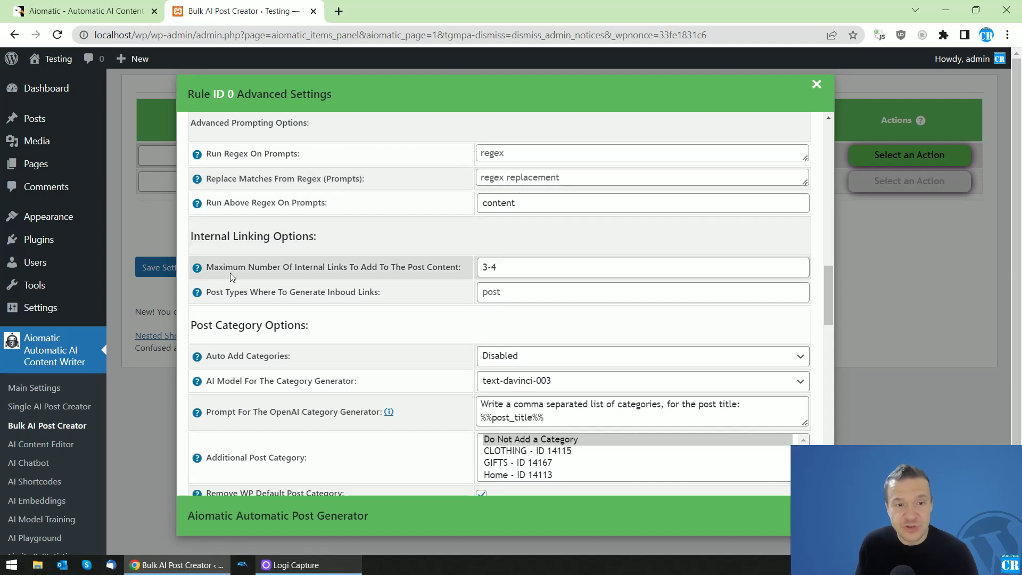
Step: Close rule 0's settings and view the public site's published gum health posts in a new tab
{"action": "left_click", "coordinate": [129, 114]}
{"action": "mouse_move", "coordinate": [53, 58]}
{"action": "middle_click", "coordinate": [49, 79]}
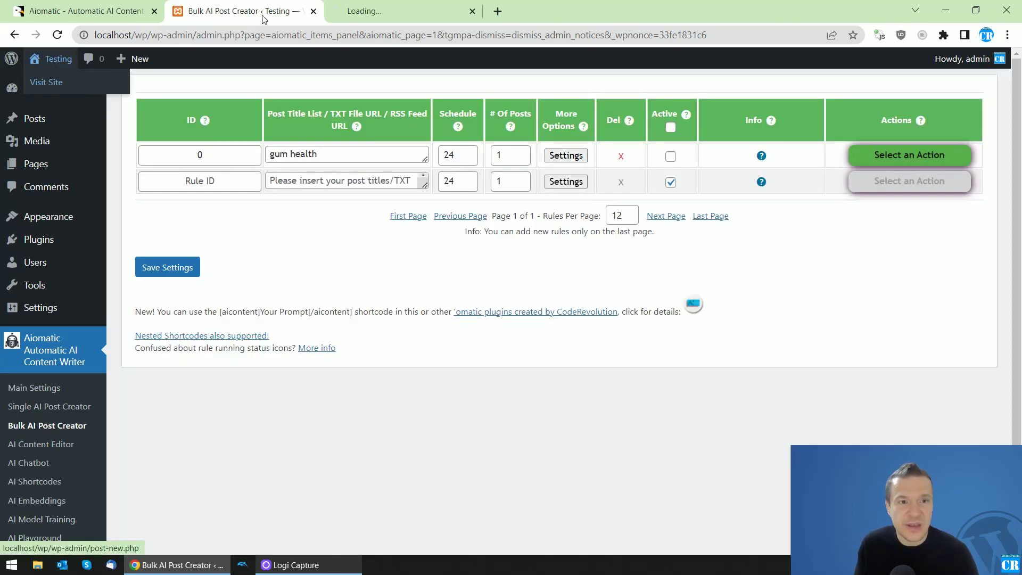
{"action": "left_click", "coordinate": [379, 11]}
{"action": "scroll", "coordinate": [352, 144], "scroll_direction": "down", "scroll_amount": 5}
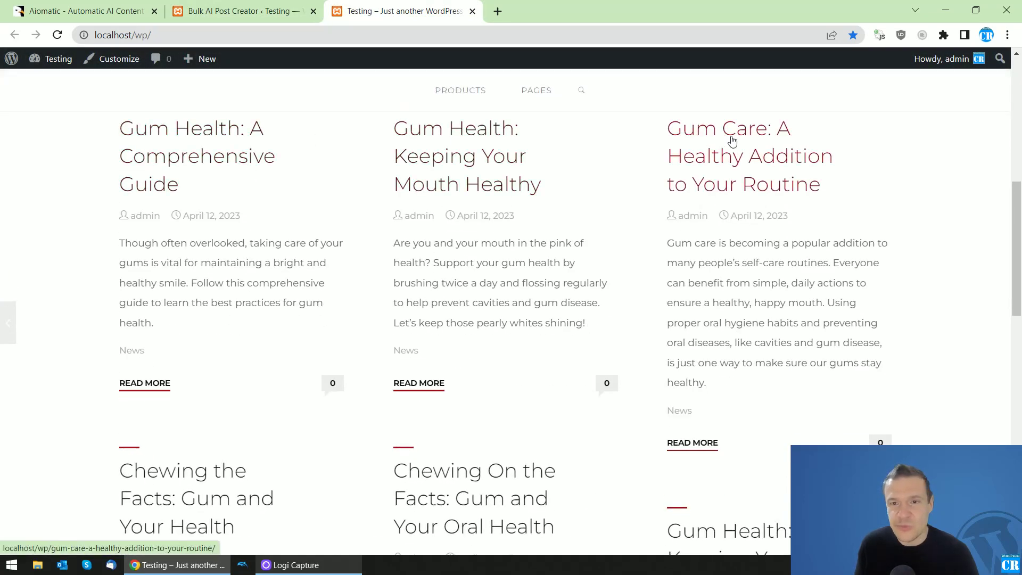
{"action": "scroll", "coordinate": [652, 222], "scroll_direction": "down", "scroll_amount": 1}
{"action": "scroll", "coordinate": [652, 222], "scroll_direction": "down", "scroll_amount": 4}
{"action": "scroll", "coordinate": [192, 343], "scroll_direction": "down", "scroll_amount": 2}
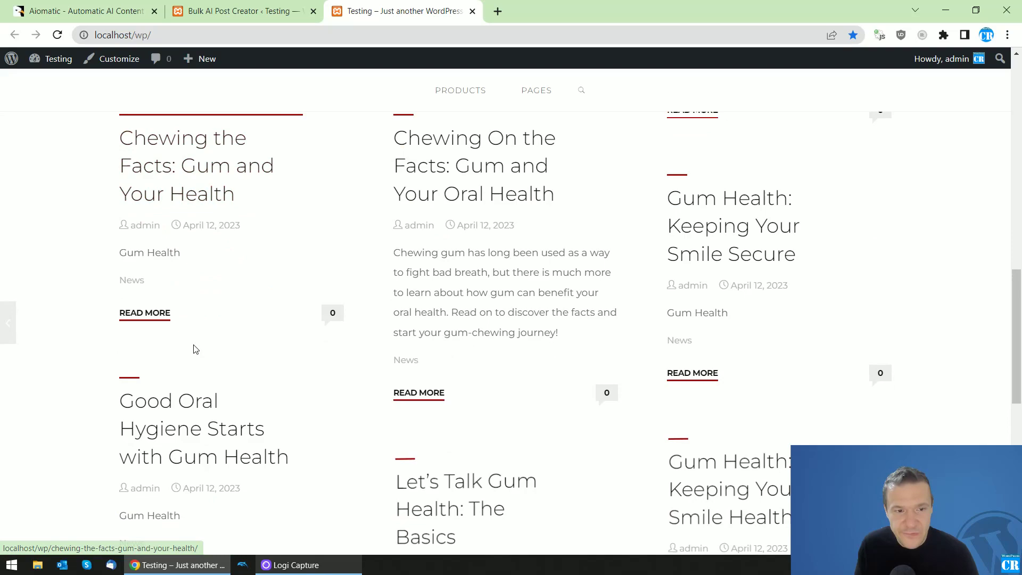
{"action": "scroll", "coordinate": [371, 324], "scroll_direction": "up", "scroll_amount": 4}
{"action": "scroll", "coordinate": [373, 325], "scroll_direction": "up", "scroll_amount": 4}
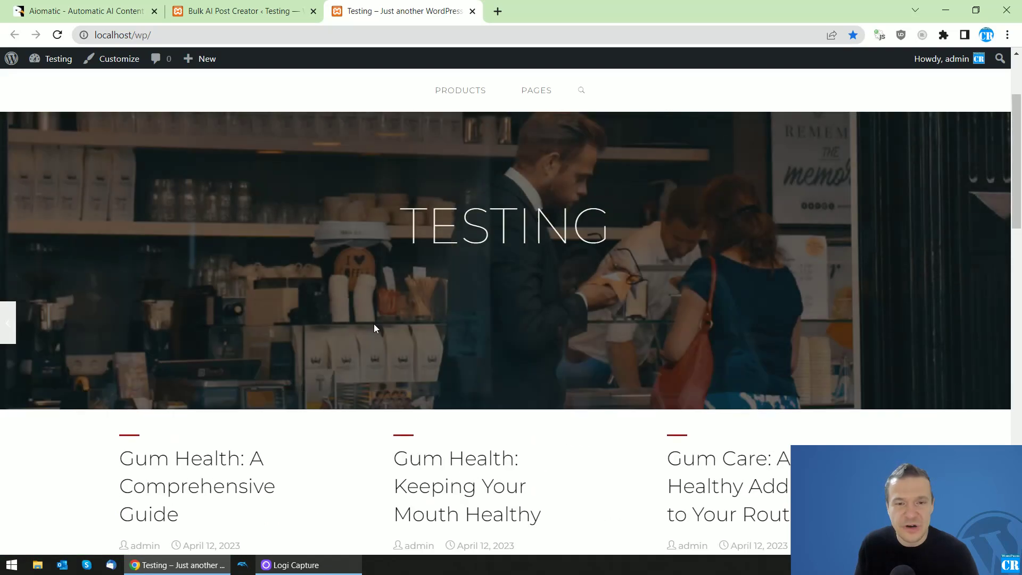
{"action": "scroll", "coordinate": [372, 324], "scroll_direction": "down", "scroll_amount": 7}
{"action": "scroll", "coordinate": [373, 324], "scroll_direction": "down", "scroll_amount": 4}
{"action": "scroll", "coordinate": [372, 324], "scroll_direction": "down", "scroll_amount": 1}
{"action": "scroll", "coordinate": [372, 324], "scroll_direction": "up", "scroll_amount": 6}
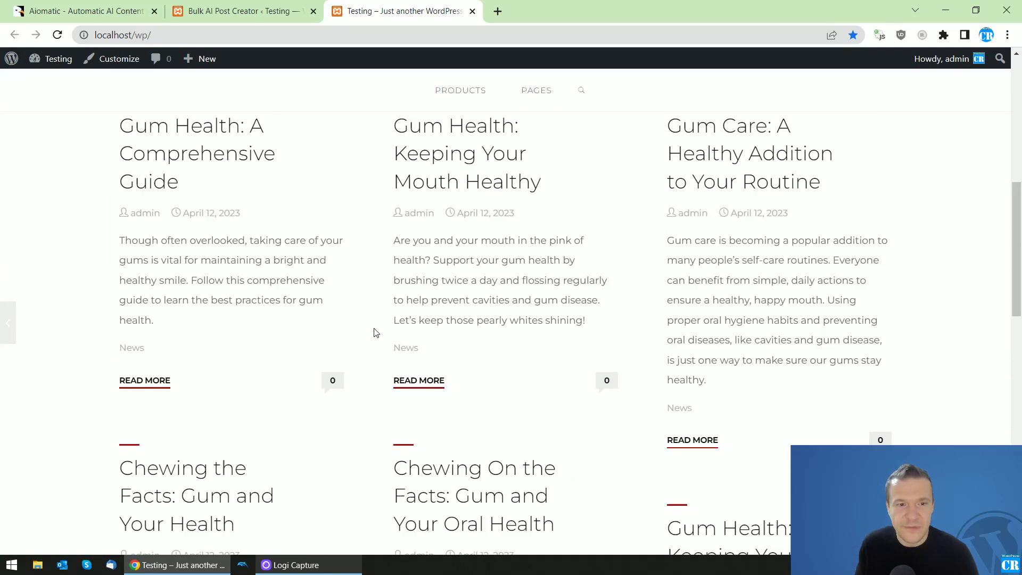
{"action": "scroll", "coordinate": [372, 324], "scroll_direction": "up", "scroll_amount": 6}
Step: Reopen rule 0's Advanced Settings from the Bulk AI Post Creator page
{"action": "left_click", "coordinate": [231, 11]}
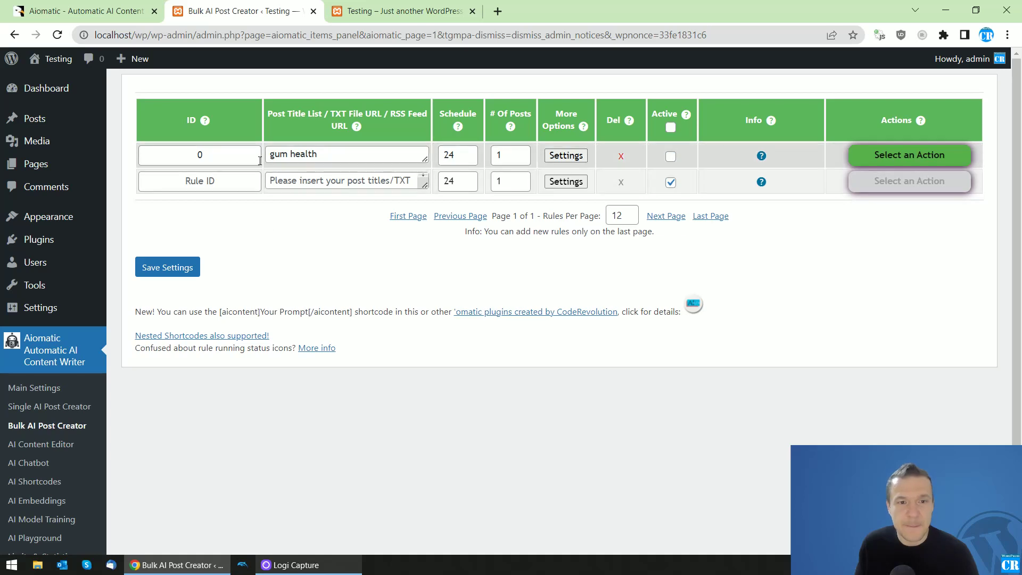
{"action": "left_click", "coordinate": [566, 154]}
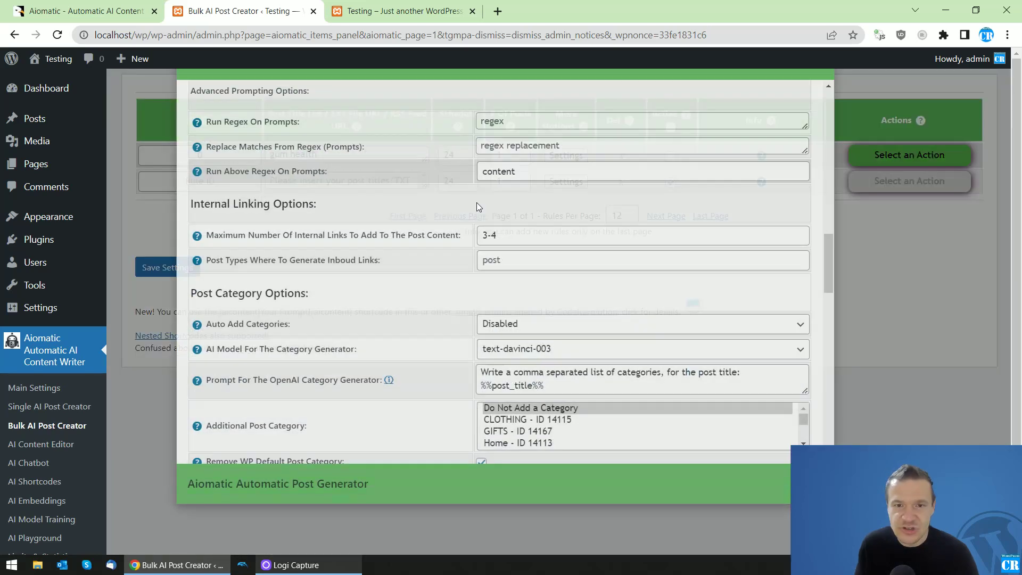
{"action": "scroll", "coordinate": [411, 241], "scroll_direction": "down", "scroll_amount": 3}
{"action": "scroll", "coordinate": [412, 243], "scroll_direction": "up", "scroll_amount": 2}
{"action": "scroll", "coordinate": [412, 243], "scroll_direction": "up", "scroll_amount": 2}
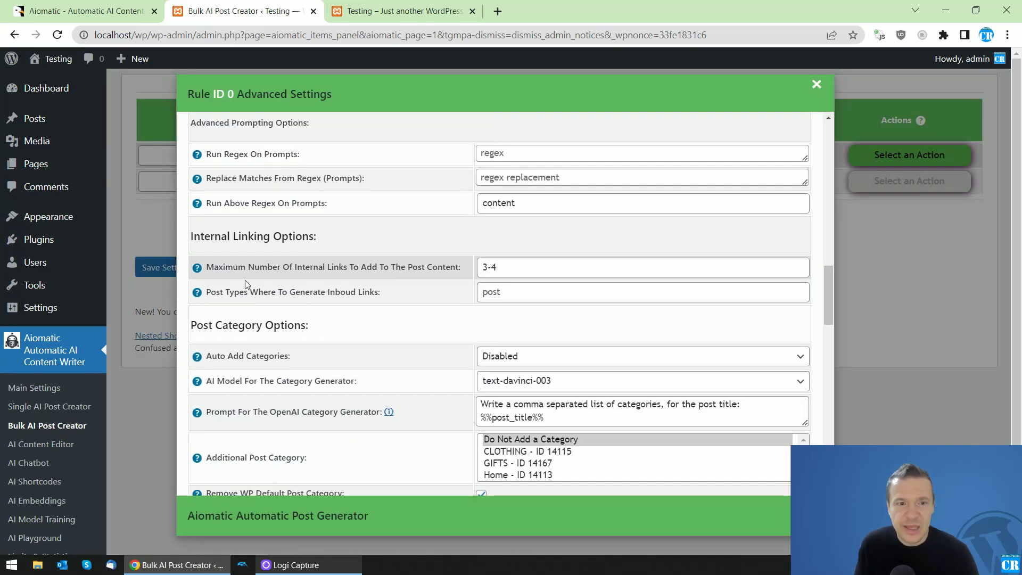
{"action": "left_click_drag", "start_coordinate": [210, 267], "coordinate": [409, 268]}
{"action": "left_click", "coordinate": [445, 268]}
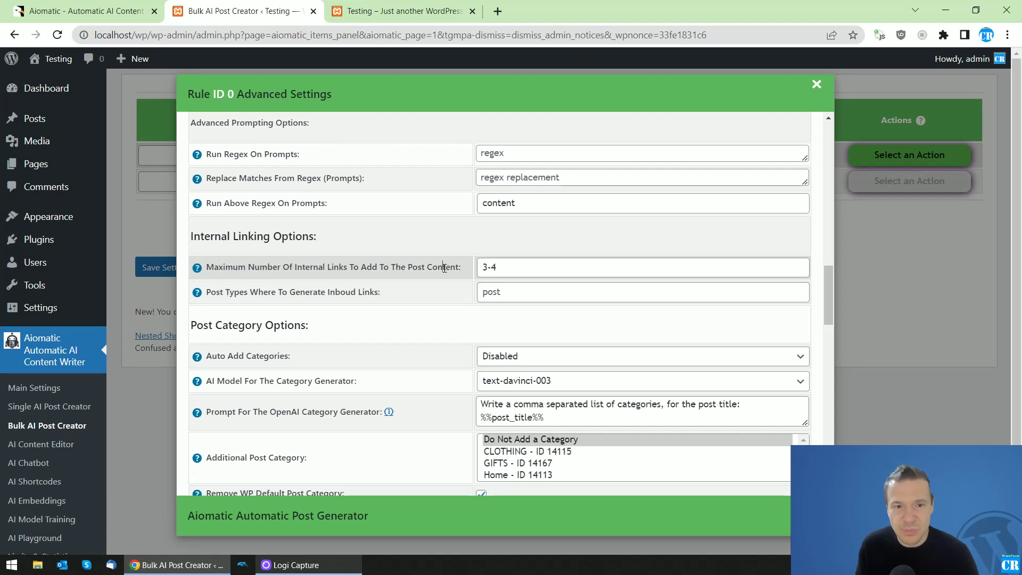
Step: Keep Maximum Number Of Internal Links at 3-4 and confirm Post Types is post
{"action": "left_click", "coordinate": [493, 269]}
{"action": "double_click", "coordinate": [494, 269]}
{"action": "left_click", "coordinate": [493, 268]}
{"action": "double_click", "coordinate": [493, 269]}
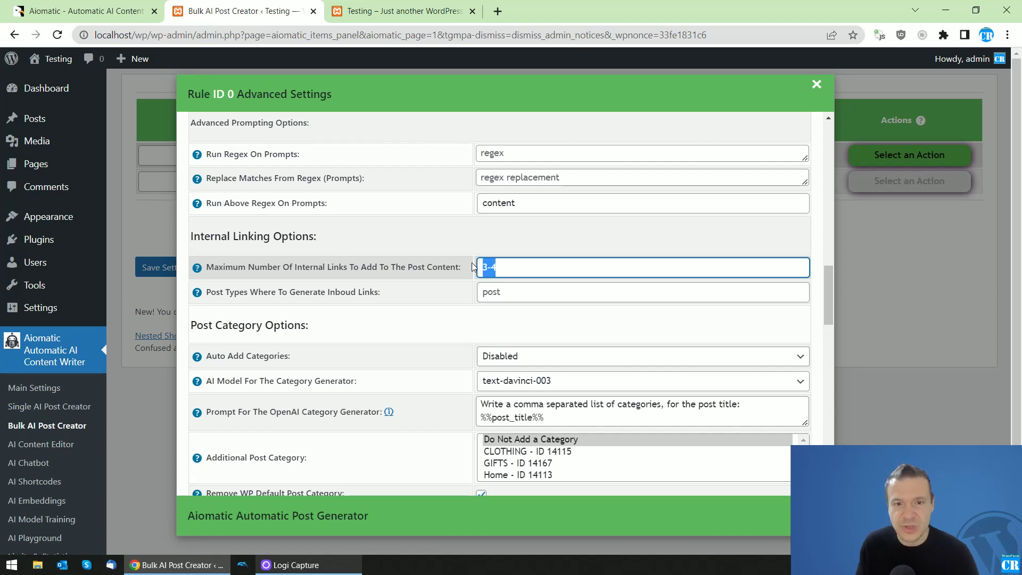
{"action": "type", "text": "3"}
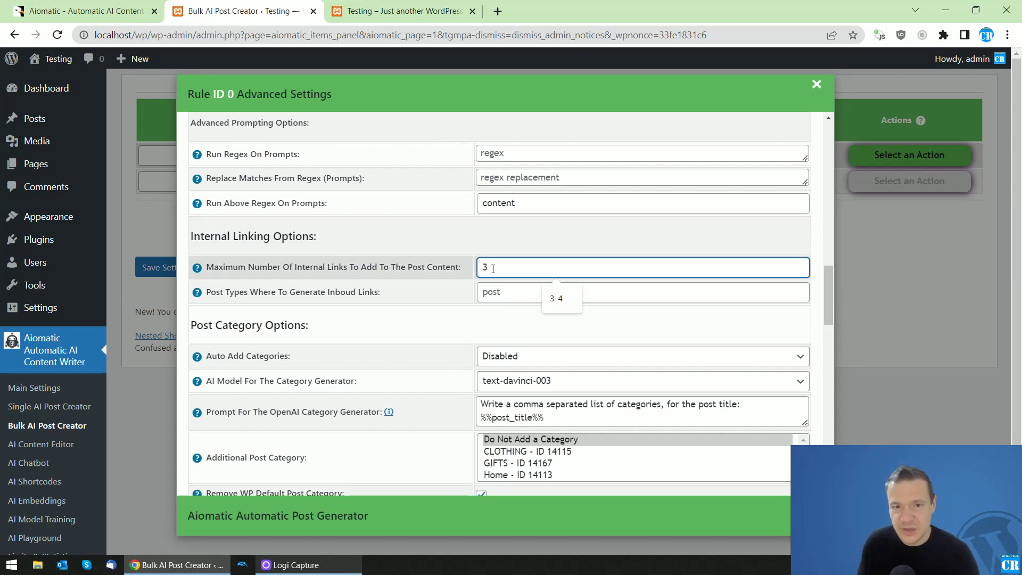
{"action": "type", "text": "-4"}
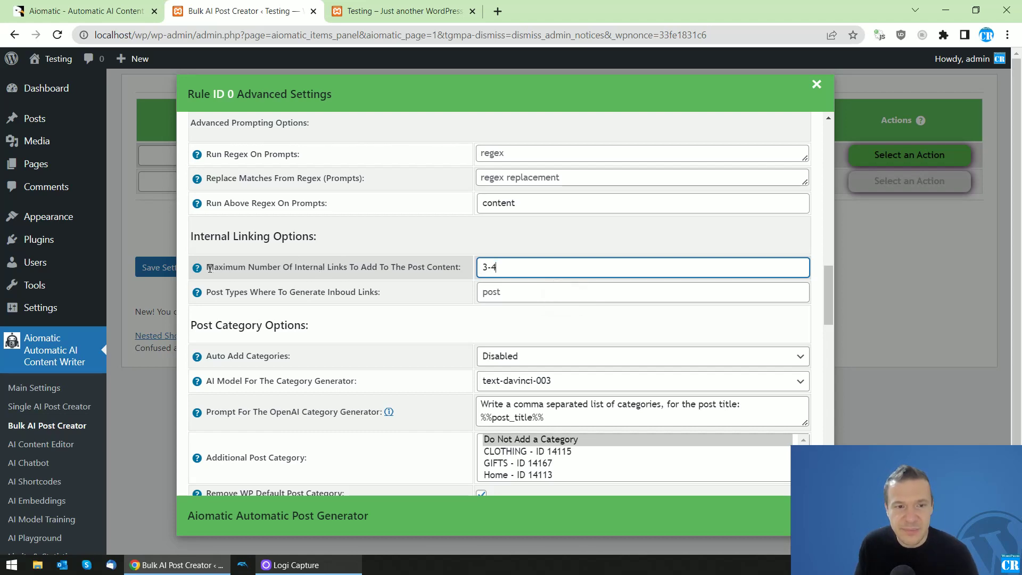
{"action": "left_click_drag", "start_coordinate": [207, 266], "coordinate": [344, 267]}
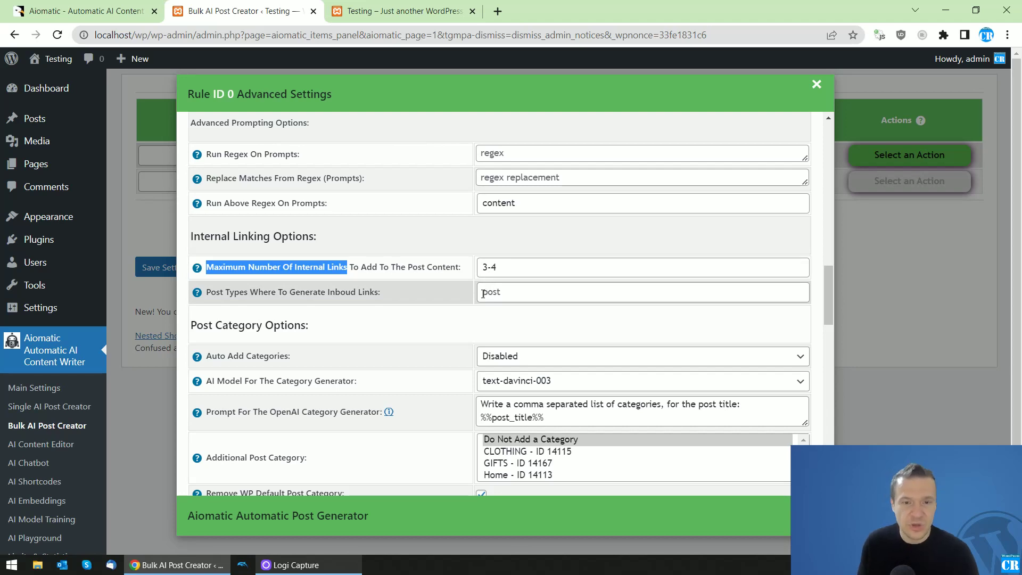
{"action": "left_click_drag", "start_coordinate": [206, 293], "coordinate": [378, 294]}
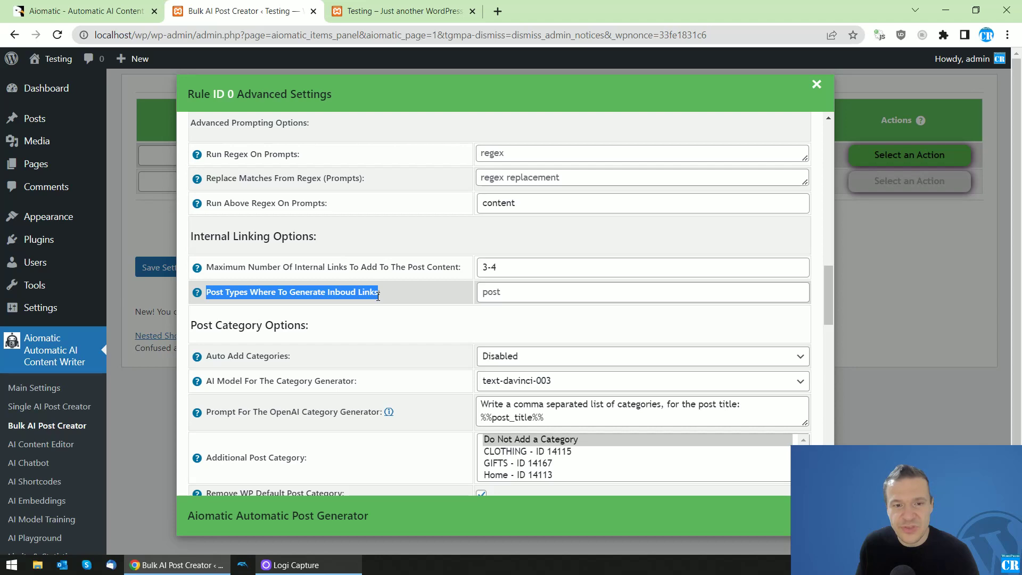
{"action": "left_click", "coordinate": [482, 292]}
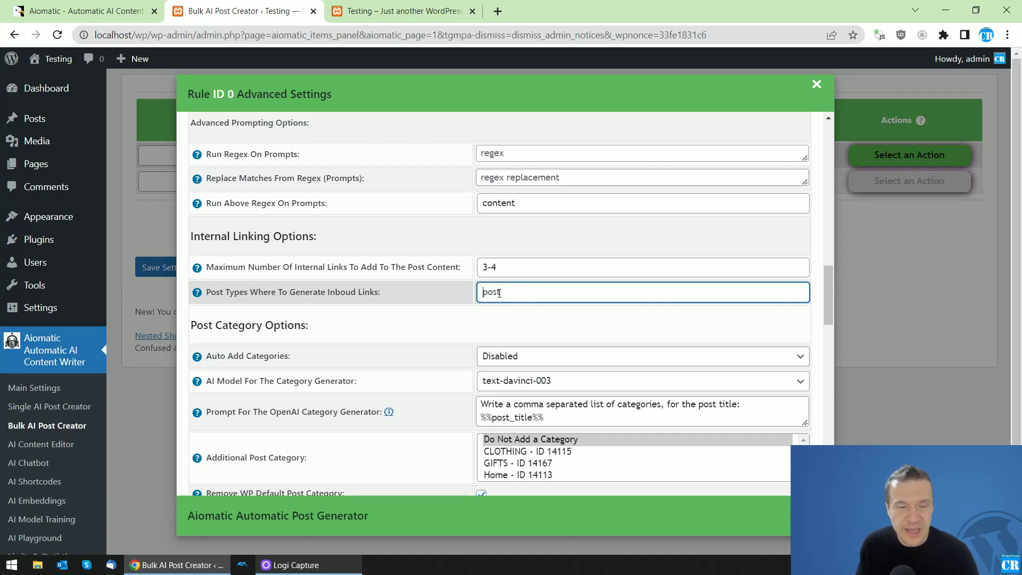
Step: Open Main Settings' Bulk Post Creator section and keep the keyword extractor language as en_US
{"action": "middle_click", "coordinate": [33, 387]}
{"action": "left_click", "coordinate": [559, 10]}
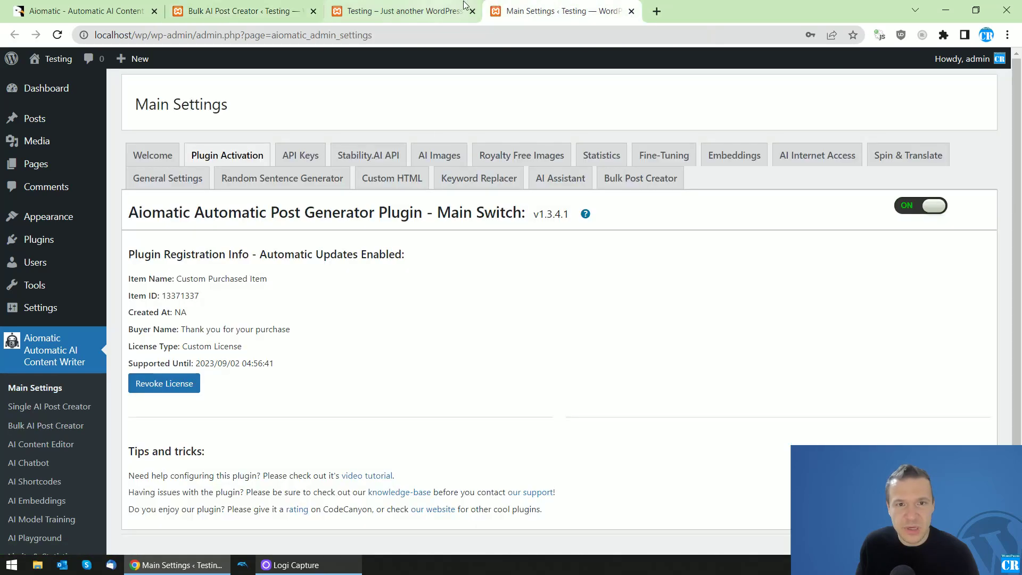
{"action": "left_click", "coordinate": [613, 180]}
{"action": "scroll", "coordinate": [463, 285], "scroll_direction": "down", "scroll_amount": 5}
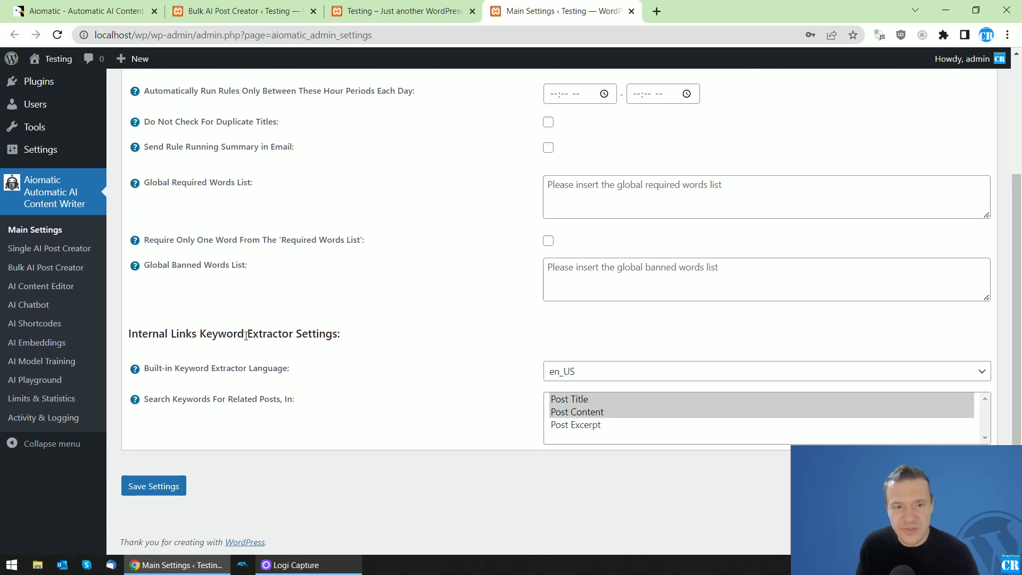
{"action": "left_click", "coordinate": [572, 372]}
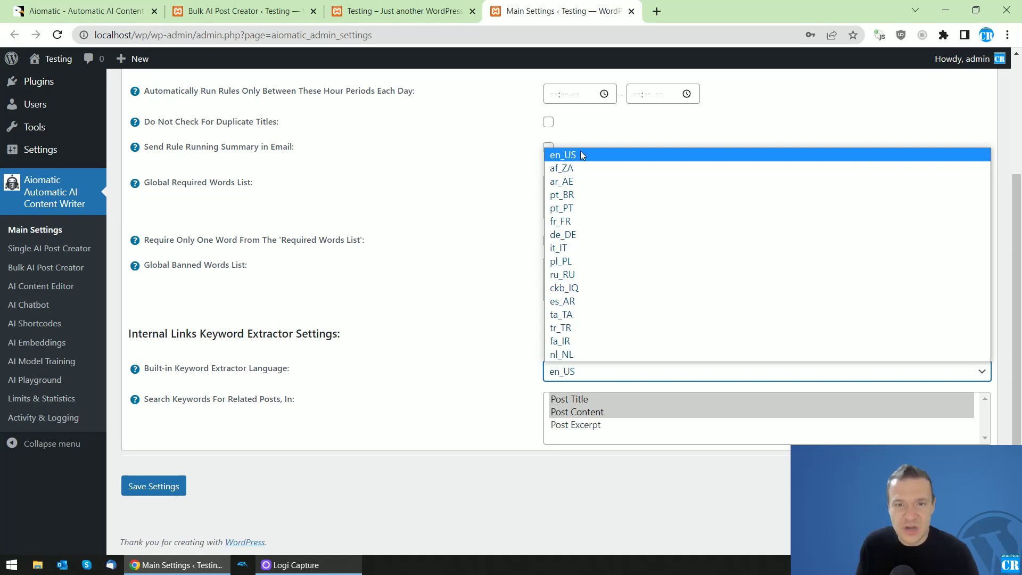
{"action": "left_click", "coordinate": [550, 155]}
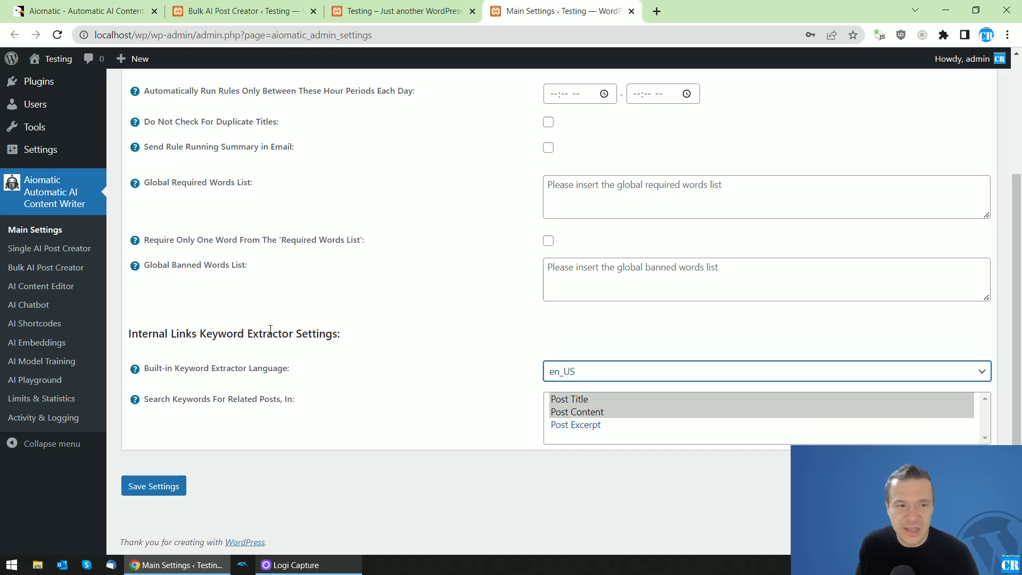
Step: Close Main Settings and view the All Posts list in a new tab
{"action": "left_click", "coordinate": [632, 11]}
{"action": "left_click", "coordinate": [240, 10]}
{"action": "key", "text": "Escape"}
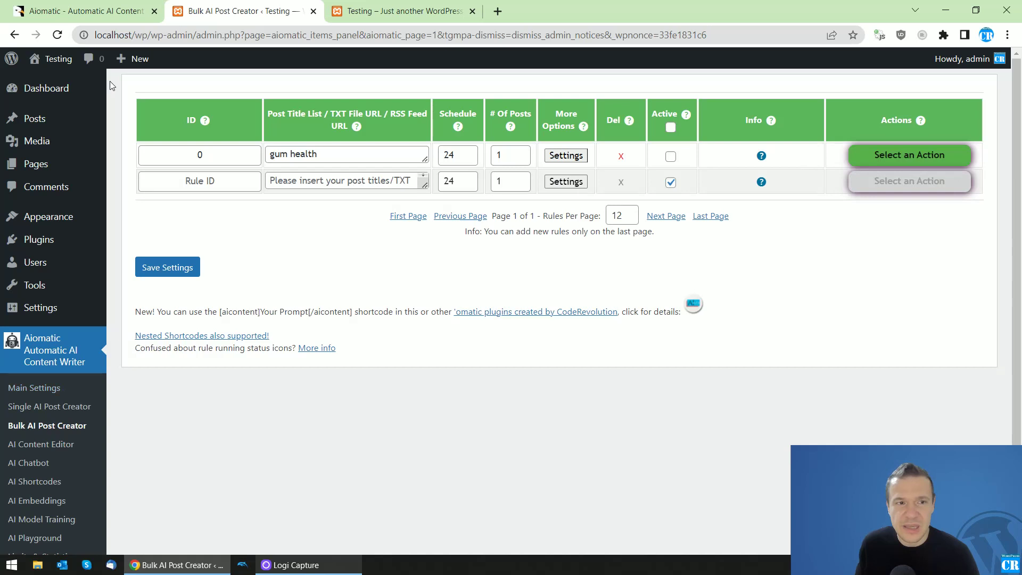
{"action": "middle_click", "coordinate": [34, 118]}
{"action": "left_click", "coordinate": [559, 11]}
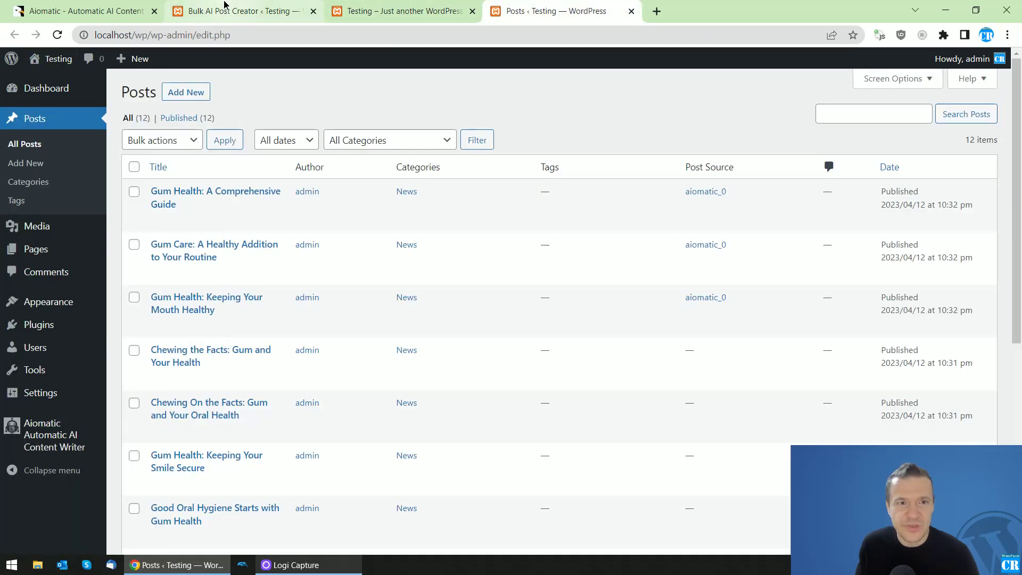
Step: Save rule 0's settings and reopen them to check internal links remain 3-4
{"action": "left_click", "coordinate": [240, 10]}
{"action": "left_click", "coordinate": [909, 154]}
{"action": "key", "text": "Escape"}
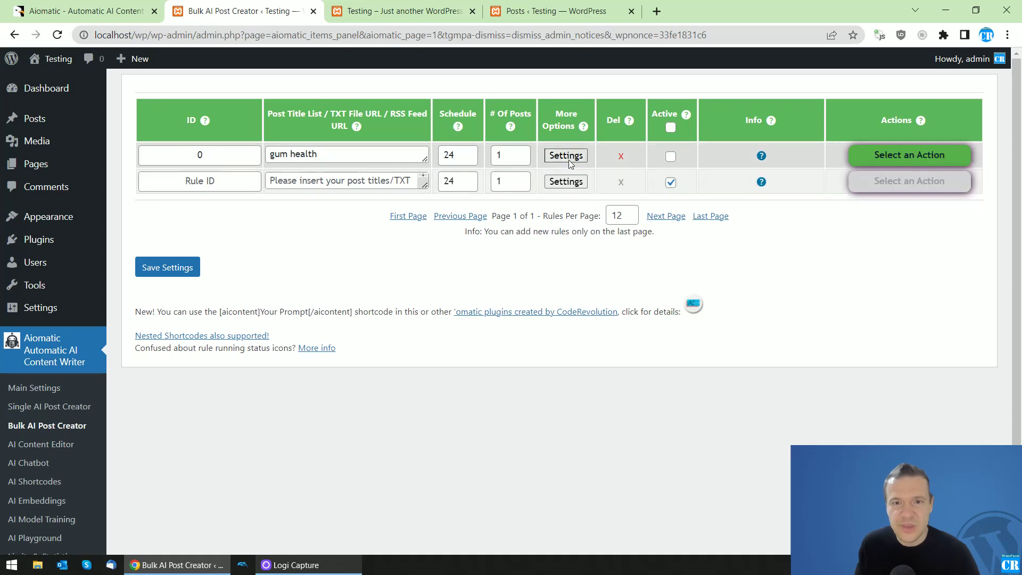
{"action": "left_click", "coordinate": [565, 155]}
{"action": "scroll", "coordinate": [482, 328], "scroll_direction": "down", "scroll_amount": 5}
{"action": "left_click", "coordinate": [486, 266]}
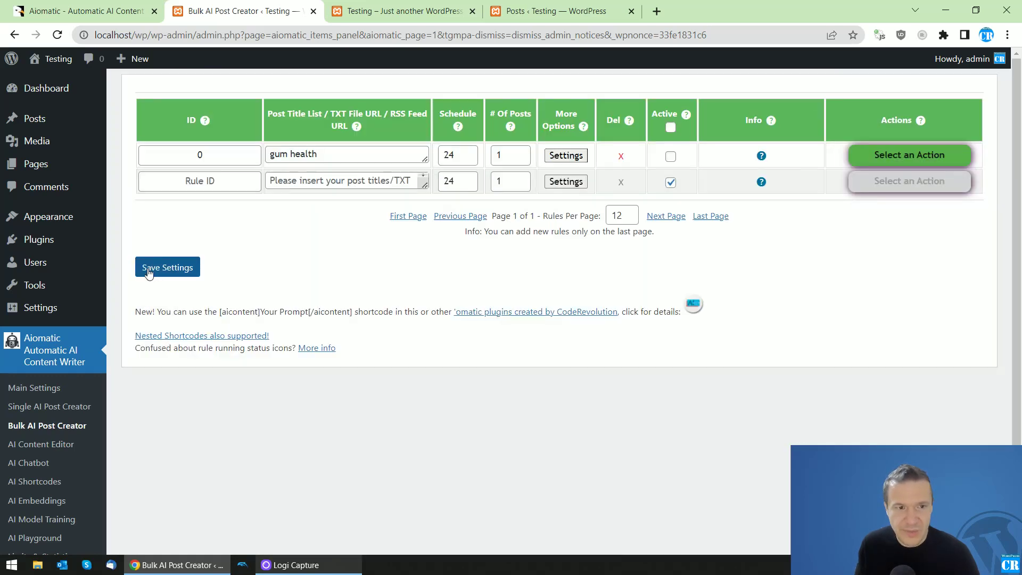
{"action": "left_click", "coordinate": [148, 271]}
{"action": "left_click", "coordinate": [567, 154]}
{"action": "scroll", "coordinate": [490, 346], "scroll_direction": "down", "scroll_amount": 3}
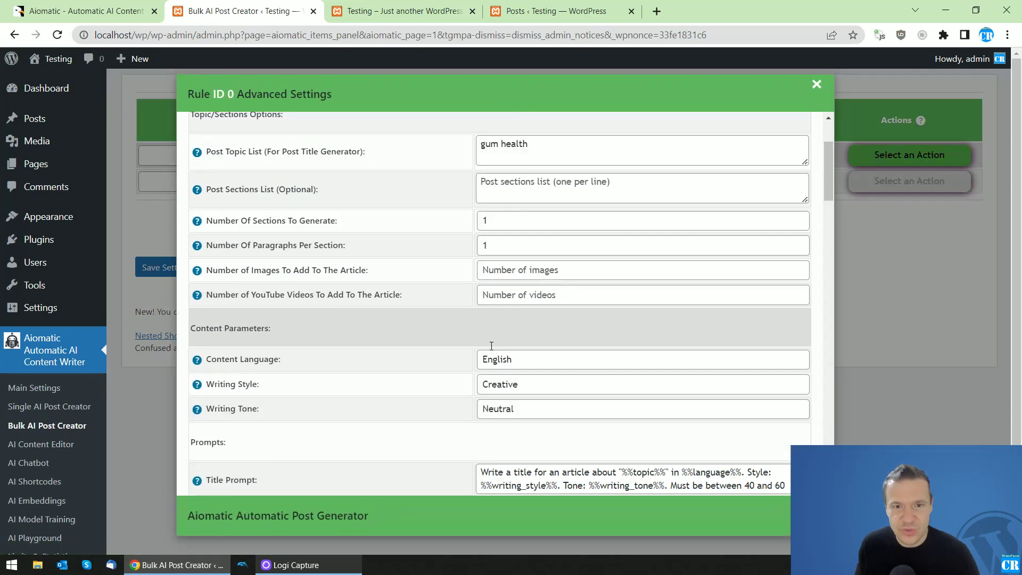
{"action": "scroll", "coordinate": [491, 346], "scroll_direction": "down", "scroll_amount": 5}
{"action": "scroll", "coordinate": [492, 345], "scroll_direction": "down", "scroll_amount": 5}
{"action": "scroll", "coordinate": [491, 346], "scroll_direction": "down", "scroll_amount": 3}
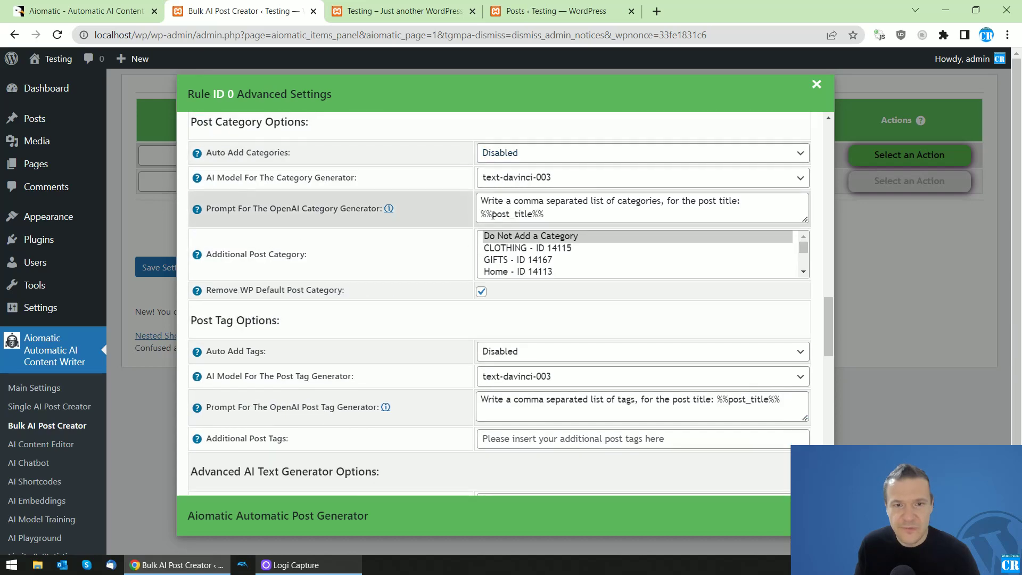
{"action": "scroll", "coordinate": [492, 215], "scroll_direction": "up", "scroll_amount": 3}
{"action": "double_click", "coordinate": [489, 262]}
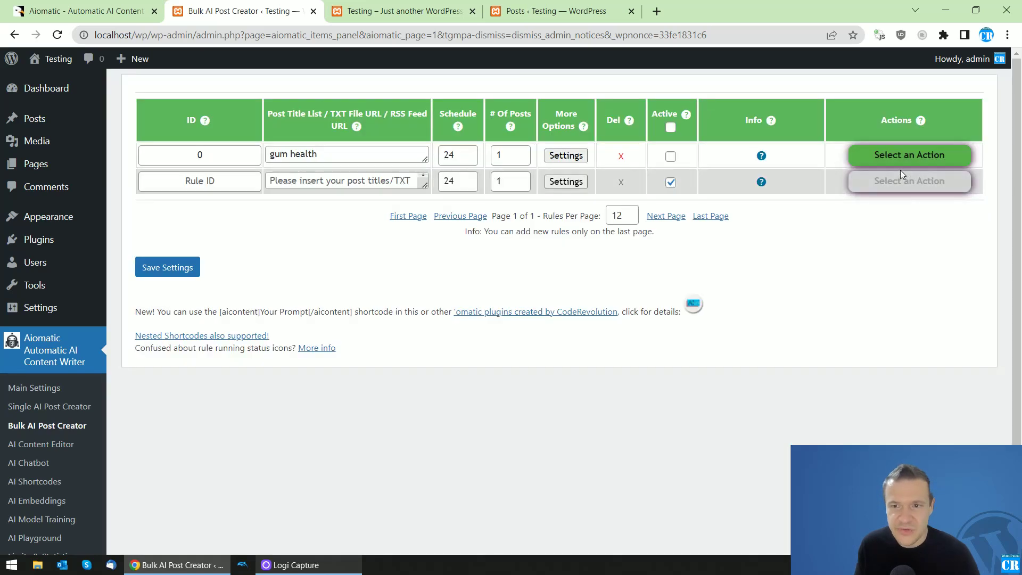
Step: Run the gum health rule now and confirm the run
{"action": "left_click", "coordinate": [909, 180]}
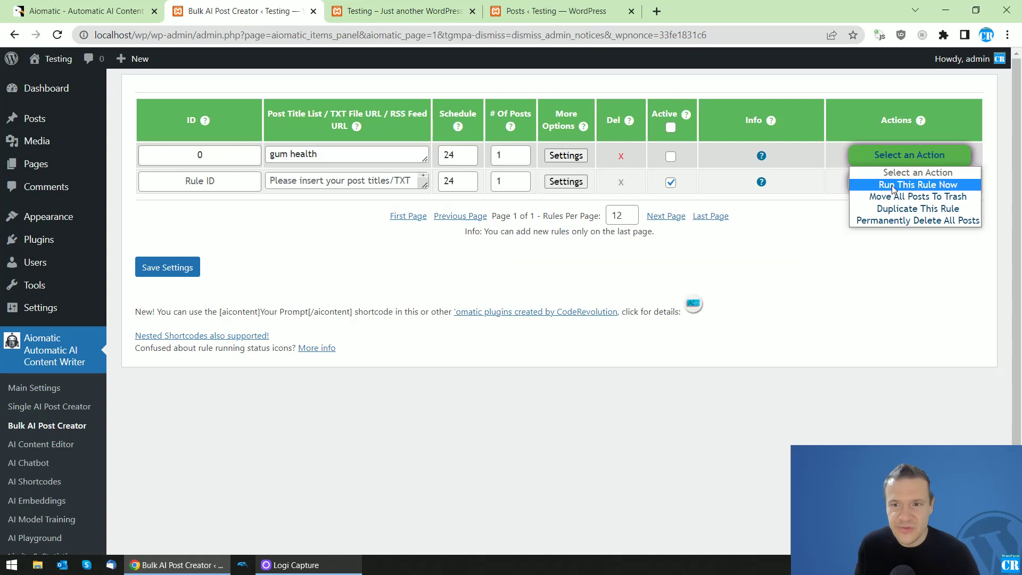
{"action": "key", "text": "Return"}
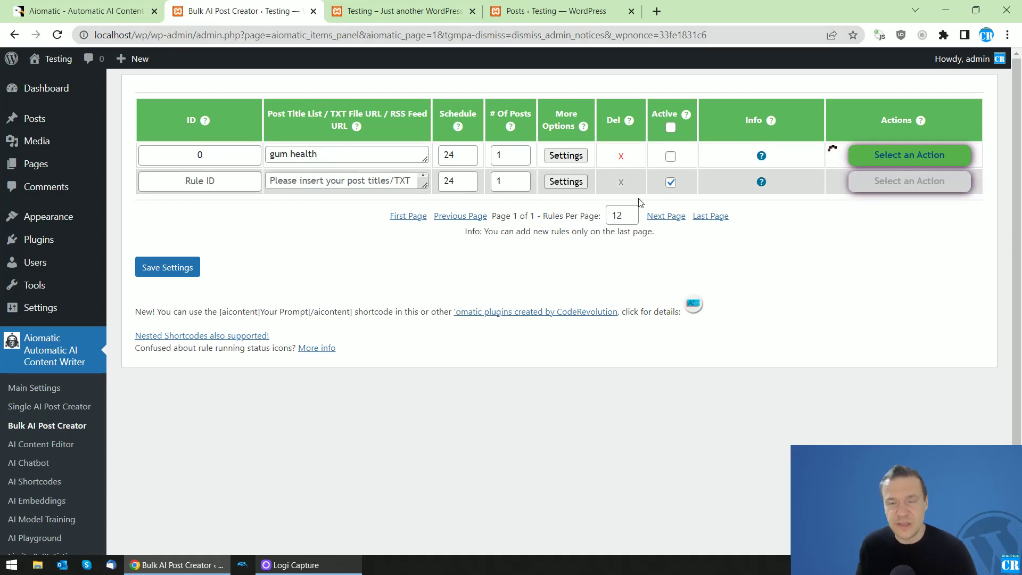
{"action": "left_click", "coordinate": [88, 10]}
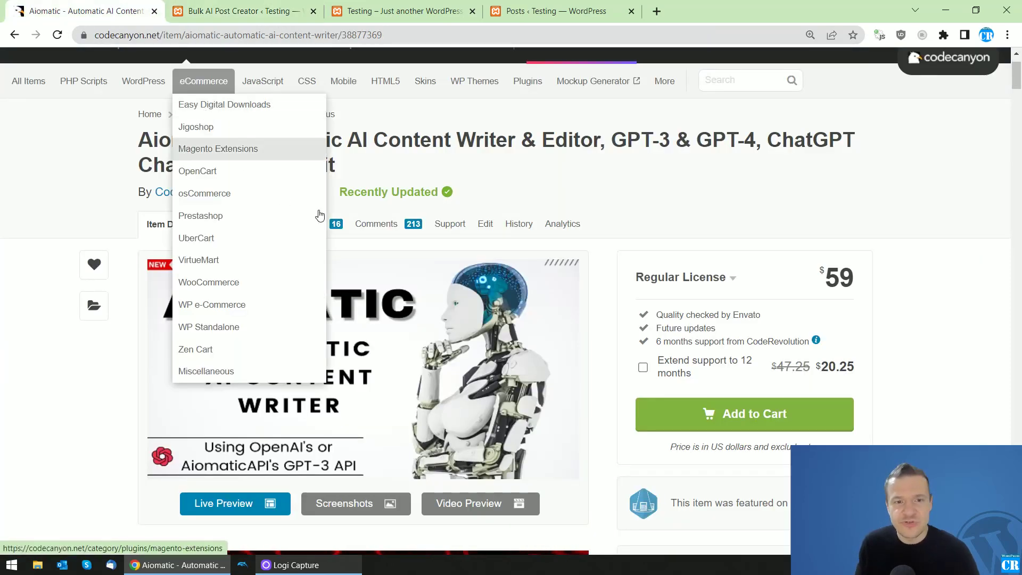
{"action": "left_click", "coordinate": [239, 11]}
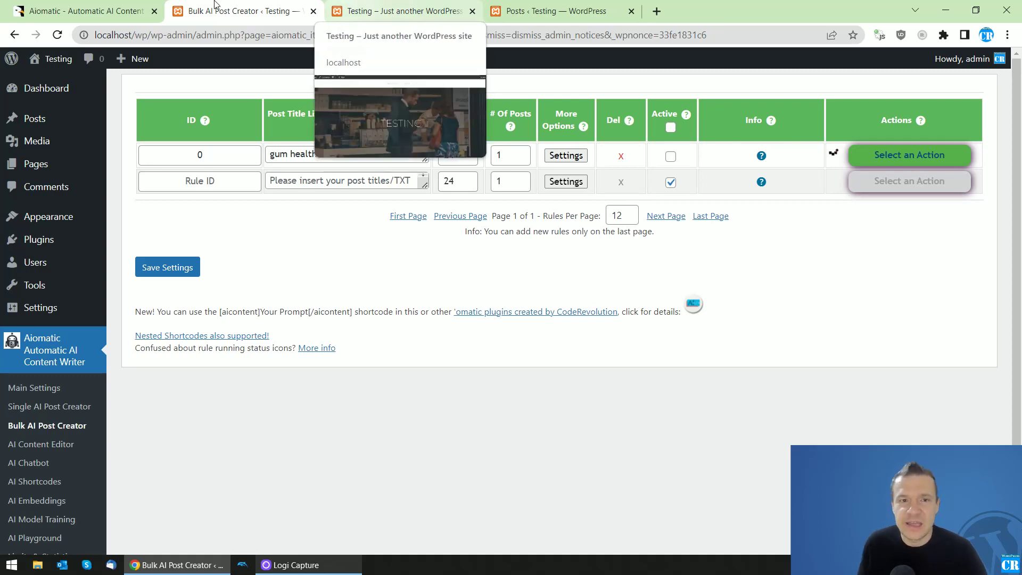
Step: Check the browser tabs while the rule runs, close the posts list, and view the front page
{"action": "left_click", "coordinate": [85, 10]}
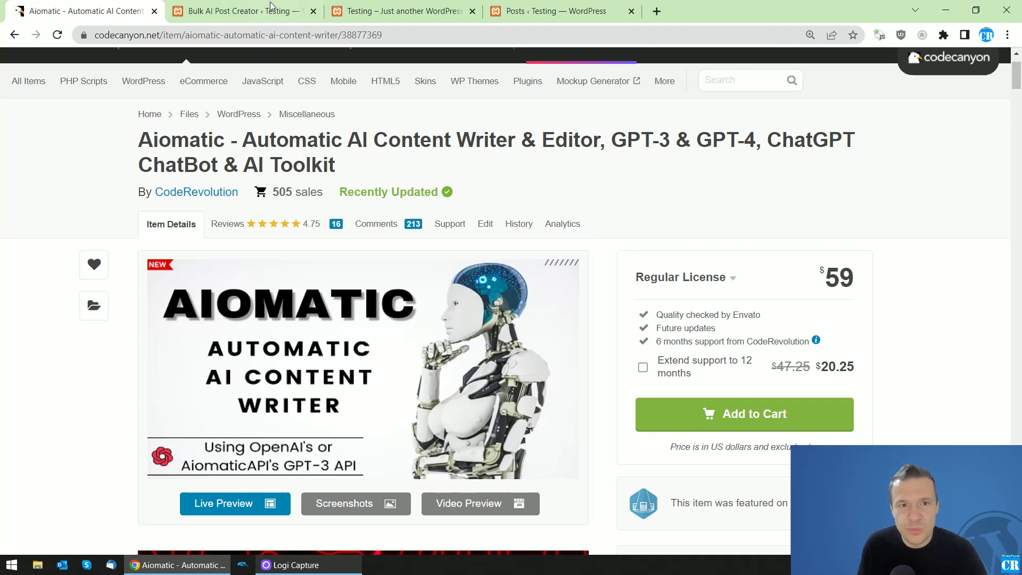
{"action": "left_click", "coordinate": [395, 10]}
{"action": "left_click", "coordinate": [240, 10]}
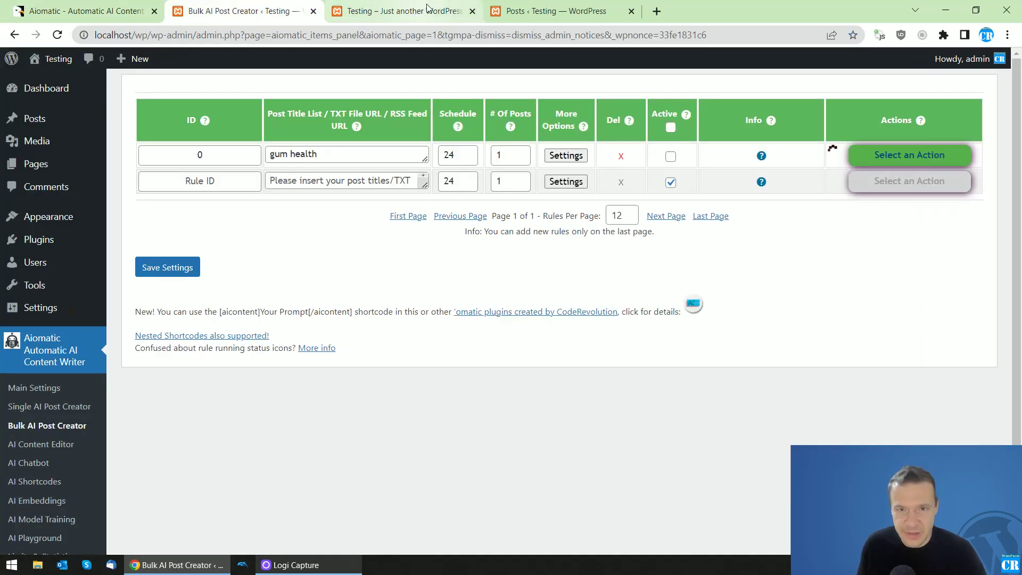
{"action": "left_click", "coordinate": [559, 11]}
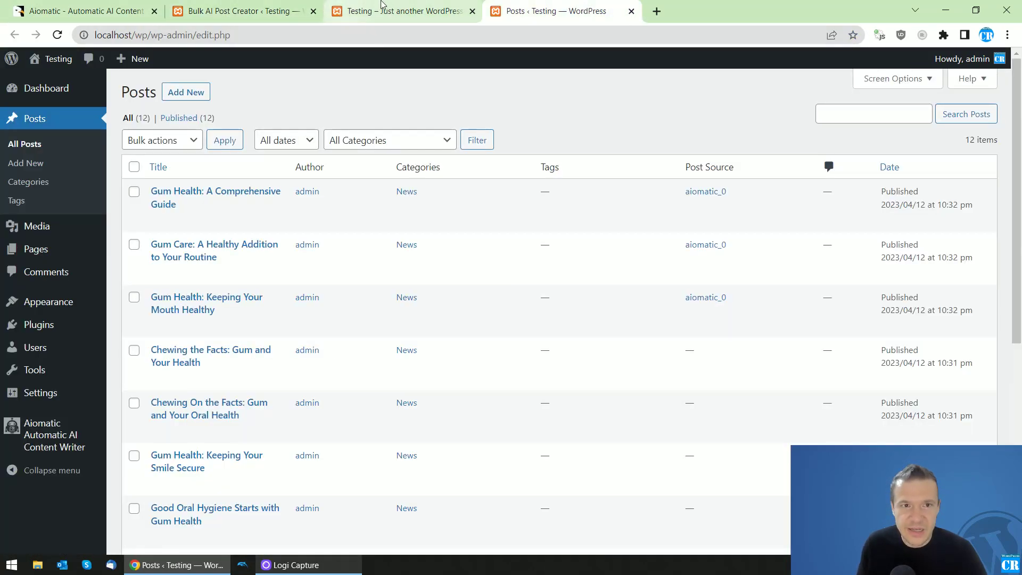
{"action": "left_click", "coordinate": [395, 10]}
{"action": "left_click", "coordinate": [240, 10]}
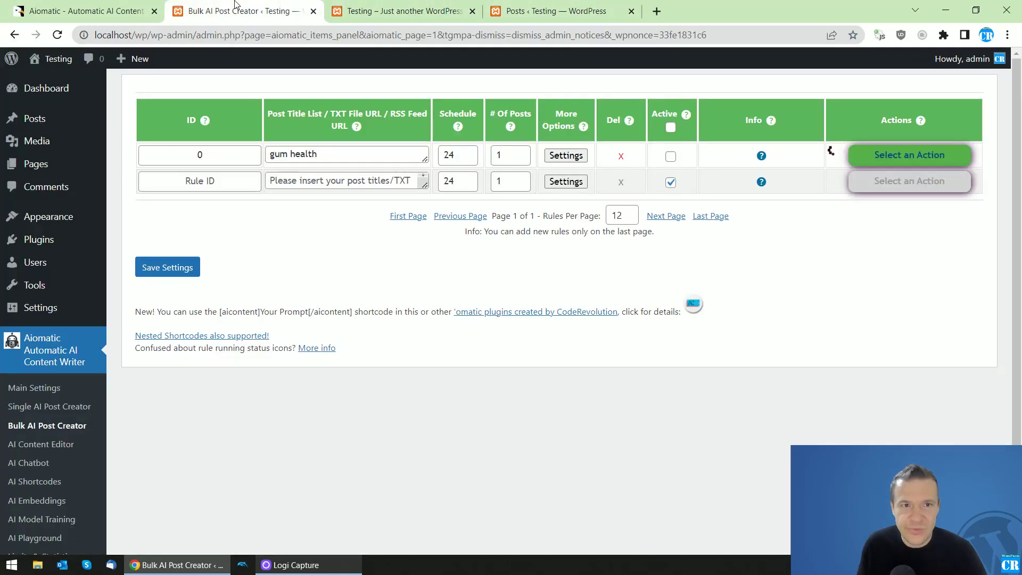
{"action": "left_click", "coordinate": [630, 12]}
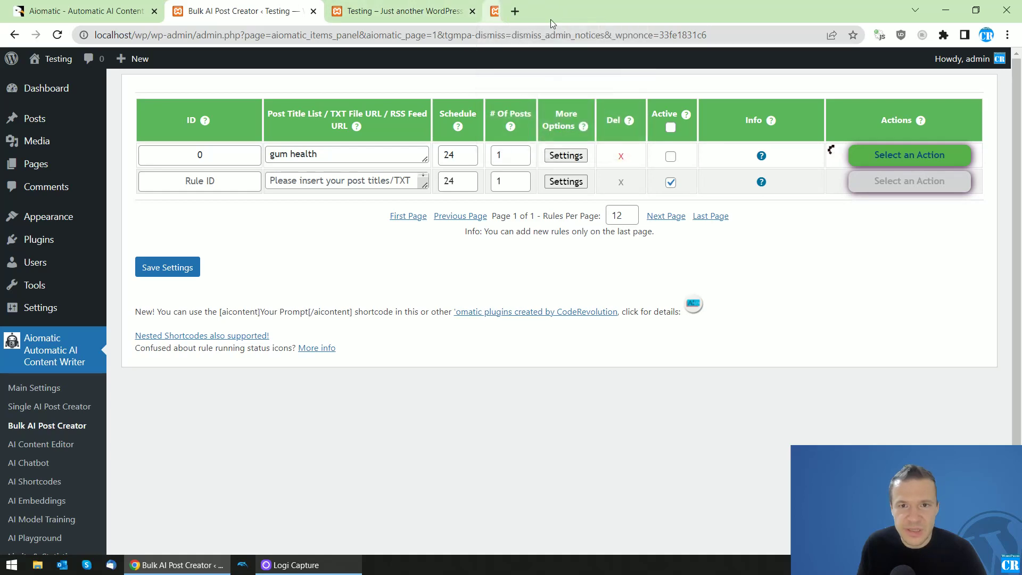
{"action": "left_click", "coordinate": [403, 10]}
{"action": "scroll", "coordinate": [347, 240], "scroll_direction": "down", "scroll_amount": 5}
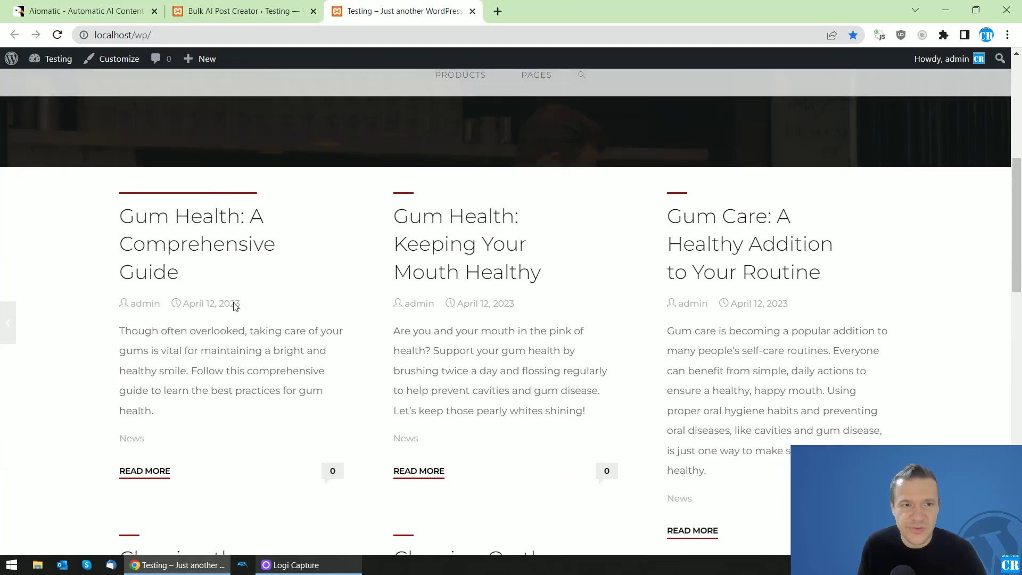
{"action": "scroll", "coordinate": [239, 304], "scroll_direction": "up", "scroll_amount": 2}
Step: Reload the site front page to check for the new post, then return to the rules list
{"action": "left_click", "coordinate": [57, 34]}
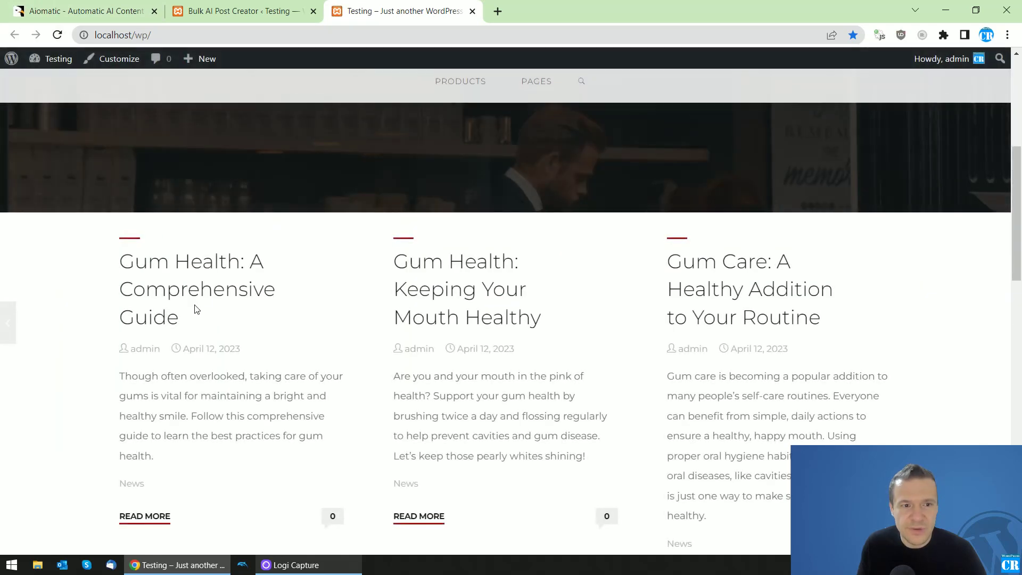
{"action": "left_click", "coordinate": [240, 10]}
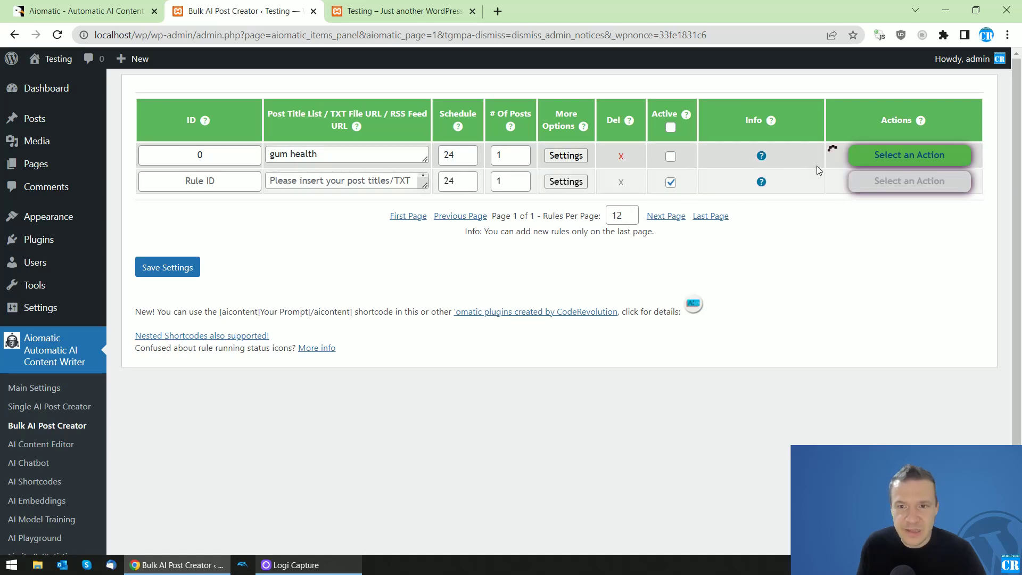
{"action": "left_click", "coordinate": [565, 155]}
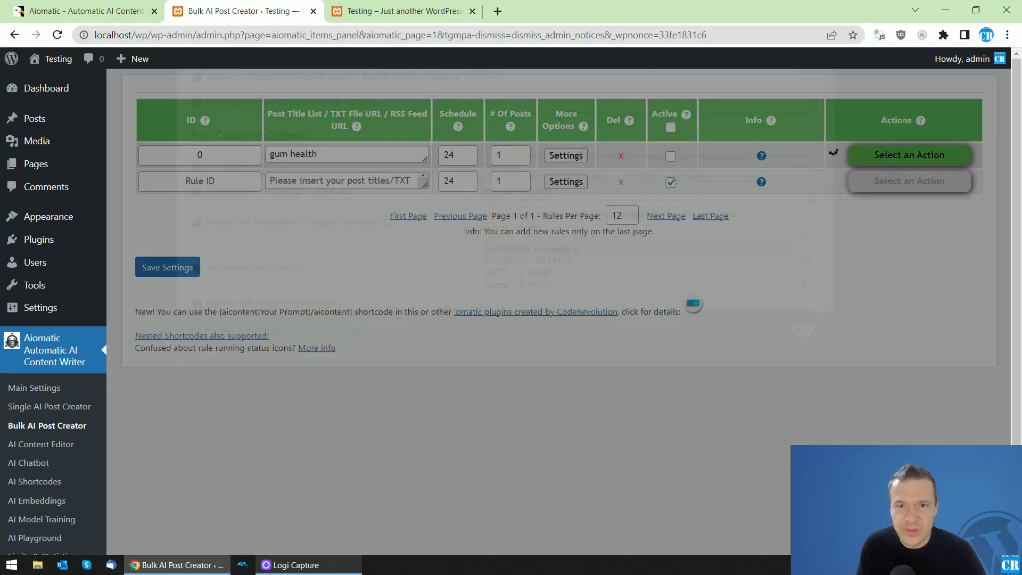
{"action": "scroll", "coordinate": [828, 278], "scroll_direction": "down", "scroll_amount": 1}
{"action": "left_click", "coordinate": [871, 272]}
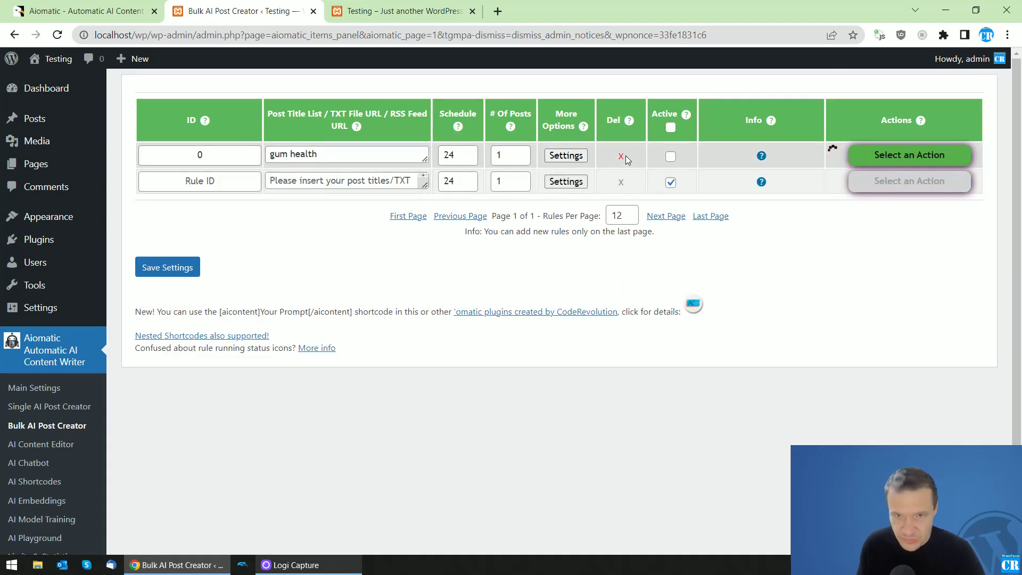
{"action": "left_click", "coordinate": [565, 155]}
{"action": "scroll", "coordinate": [828, 294], "scroll_direction": "down", "scroll_amount": 5}
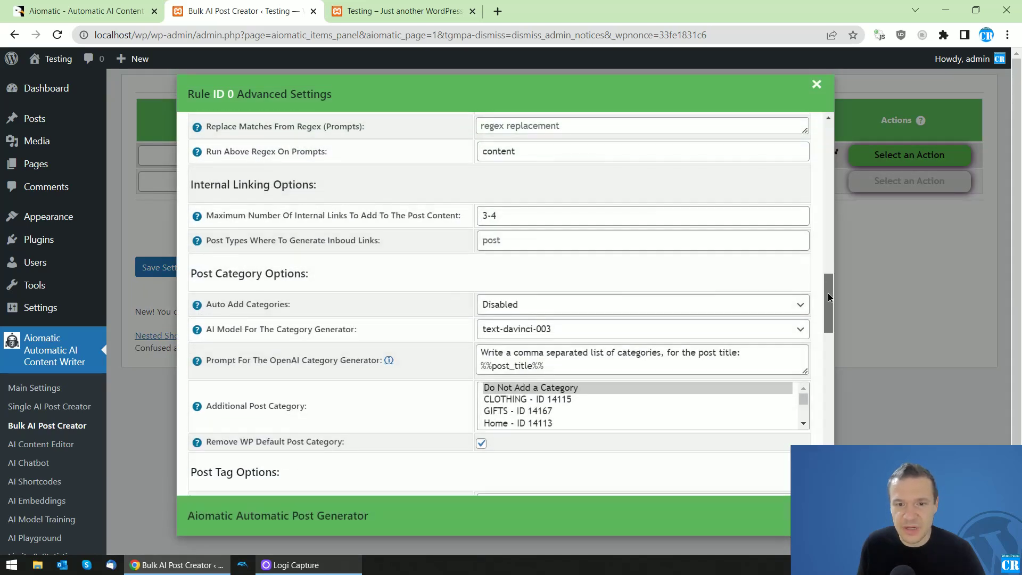
{"action": "left_click_drag", "start_coordinate": [832, 279], "coordinate": [829, 255]}
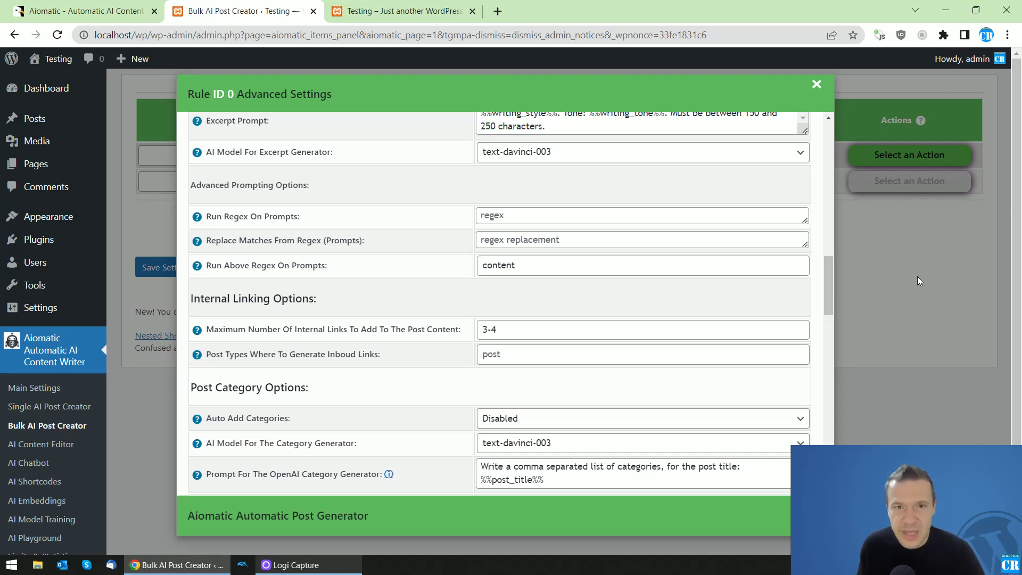
{"action": "left_click", "coordinate": [984, 293]}
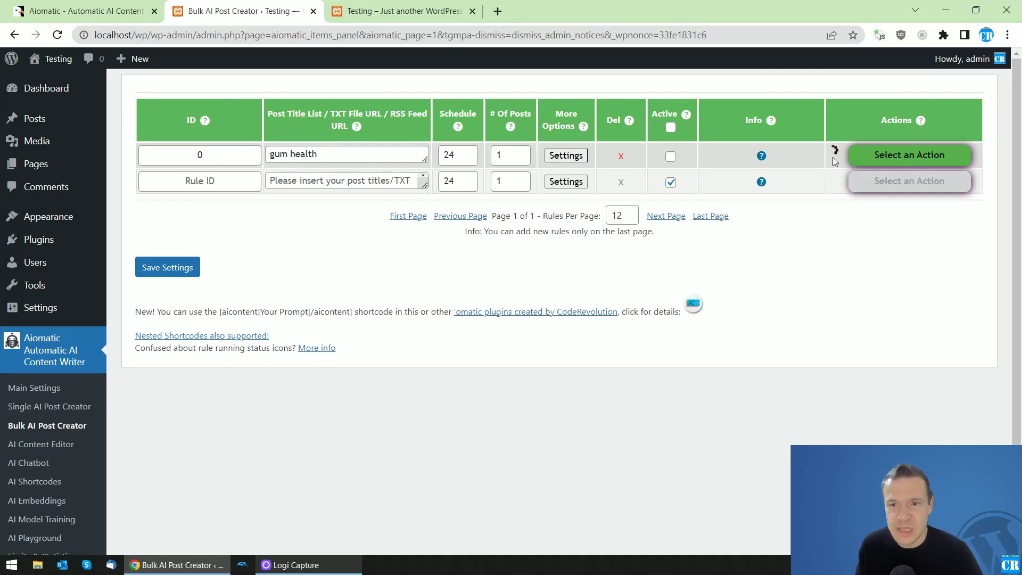
{"action": "mouse_move", "coordinate": [53, 58]}
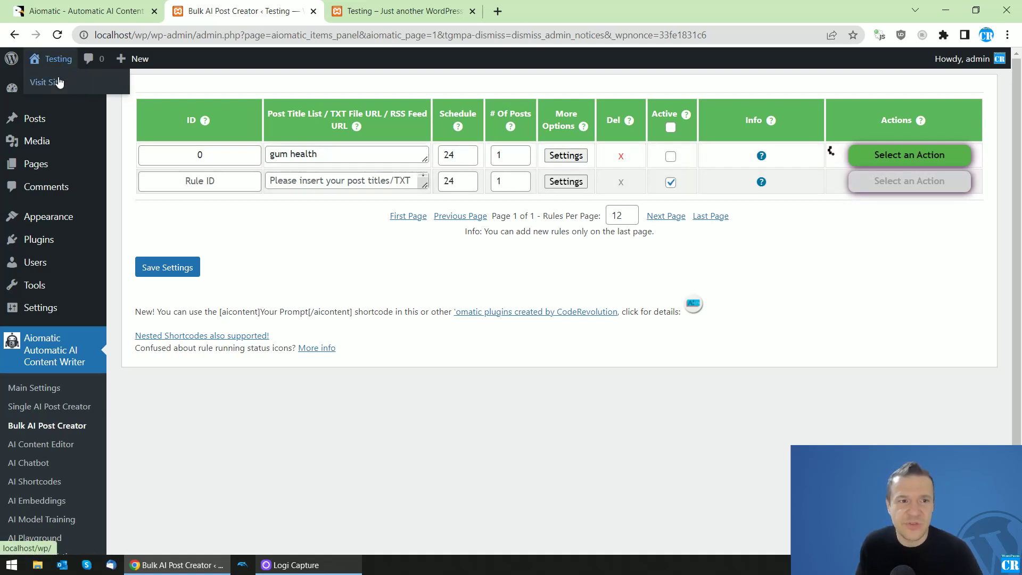
Step: Open the site, confirm the gum health rule finished, and reload the front page to show the new post
{"action": "left_click", "coordinate": [46, 81]}
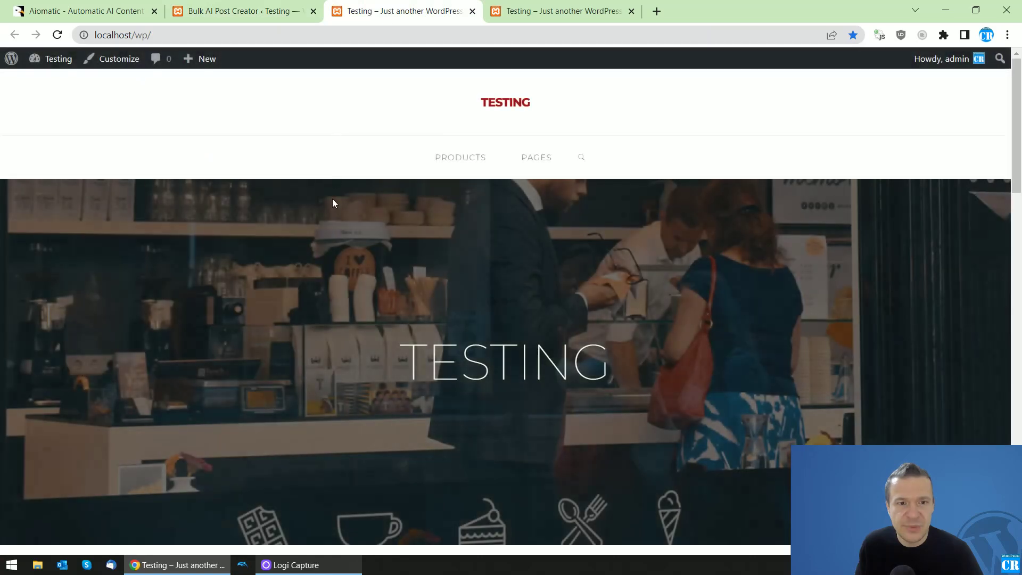
{"action": "scroll", "coordinate": [326, 209], "scroll_direction": "down", "scroll_amount": 5}
{"action": "scroll", "coordinate": [325, 209], "scroll_direction": "down", "scroll_amount": 3}
{"action": "scroll", "coordinate": [200, 199], "scroll_direction": "up", "scroll_amount": 2}
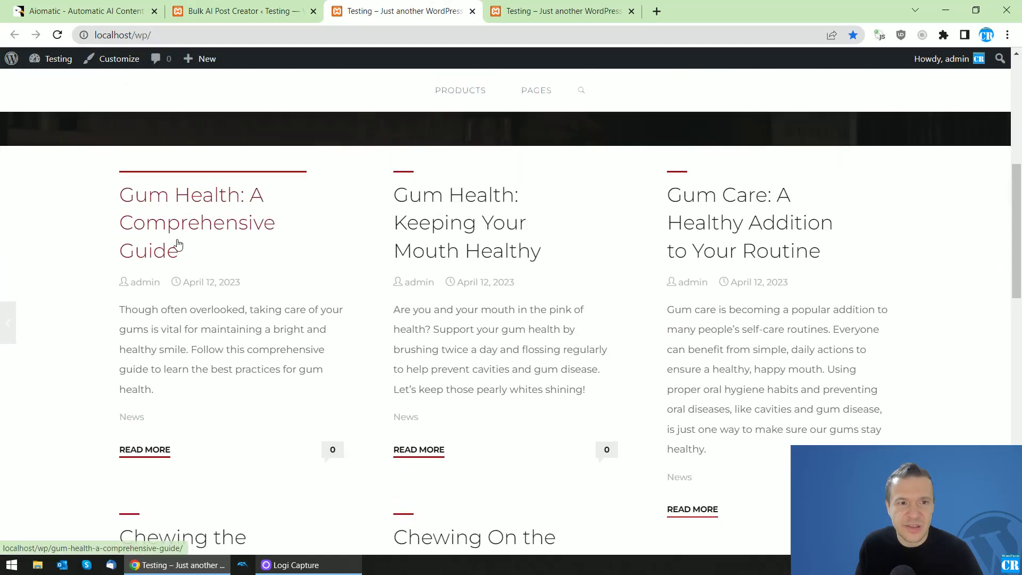
{"action": "left_click", "coordinate": [263, 10]}
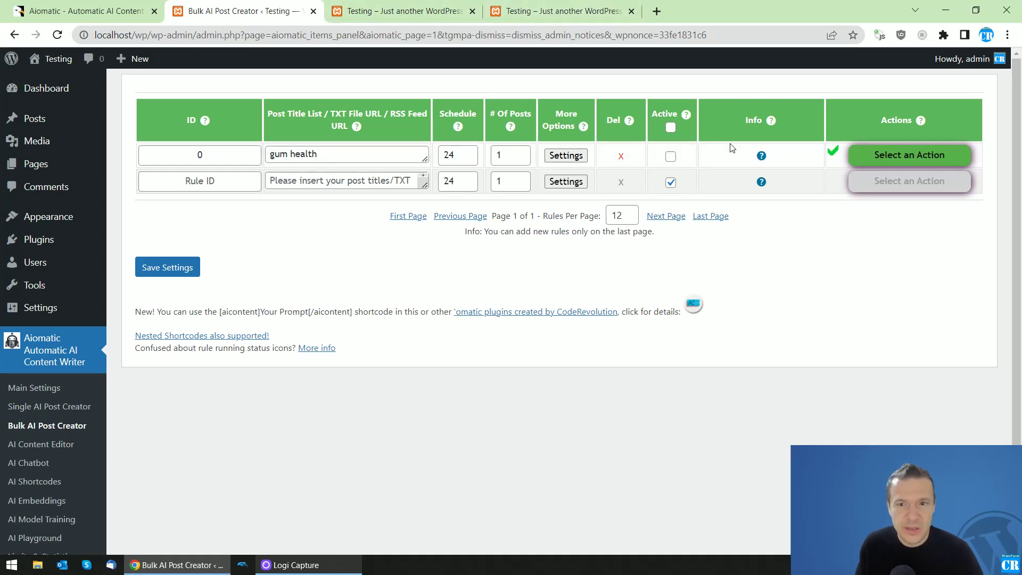
{"action": "left_click", "coordinate": [399, 10]}
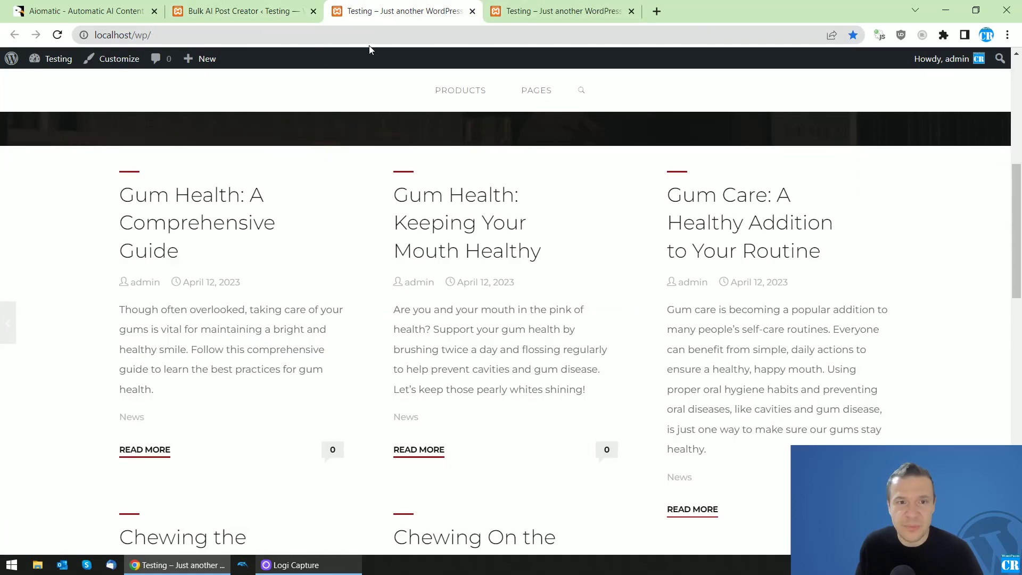
{"action": "left_click", "coordinate": [58, 35]}
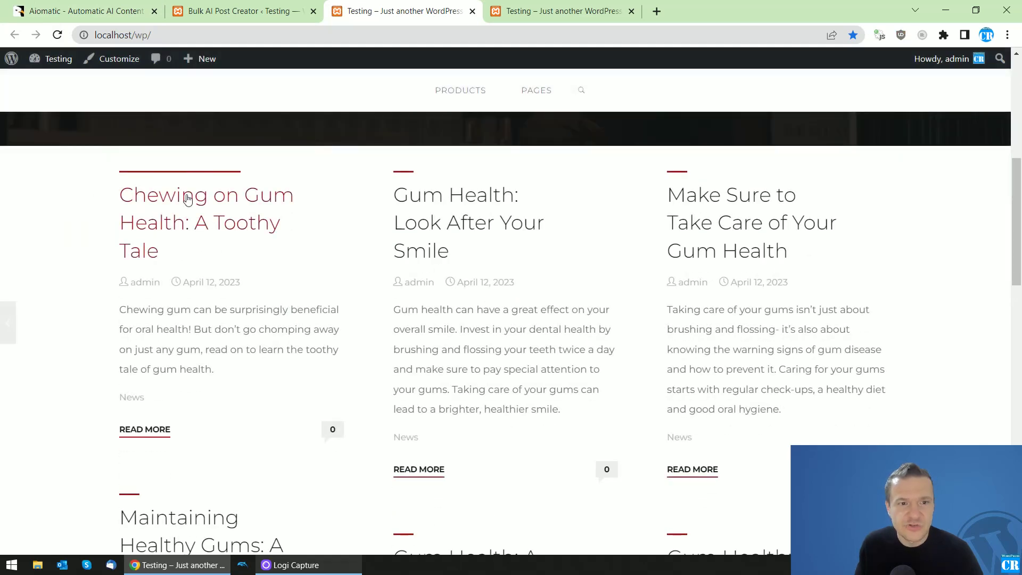
Step: Open 'Chewing on Gum Health: A Toothy Tale', follow its 'gum health' link, then go back
{"action": "left_click", "coordinate": [178, 198]}
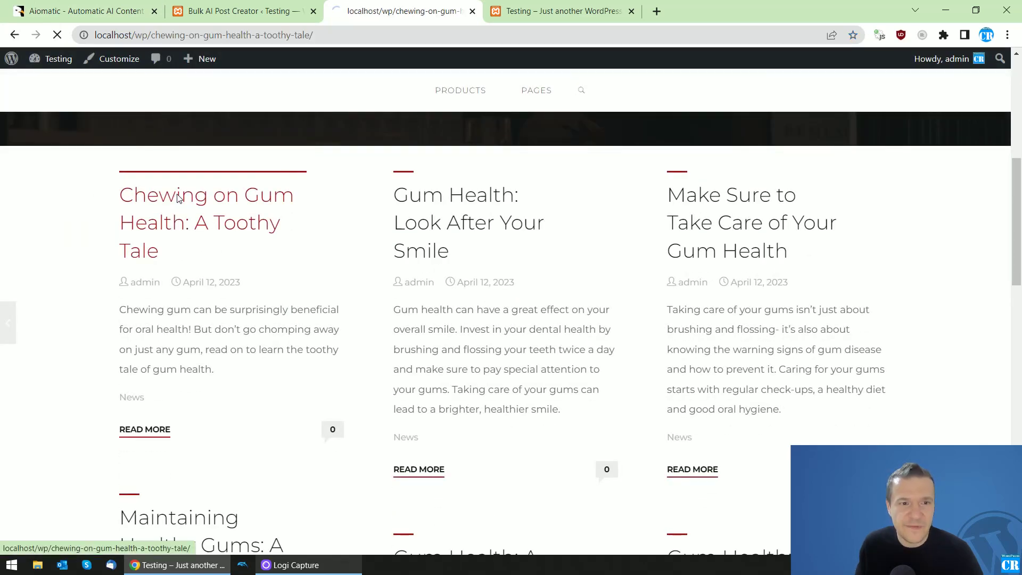
{"action": "scroll", "coordinate": [291, 178], "scroll_direction": "down", "scroll_amount": 2}
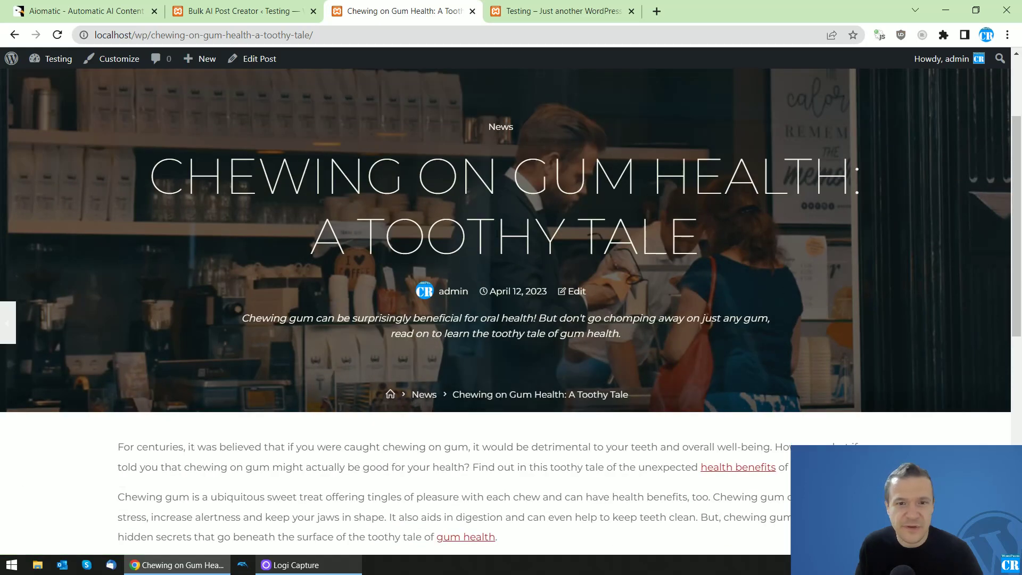
{"action": "scroll", "coordinate": [615, 247], "scroll_direction": "down", "scroll_amount": 4}
{"action": "scroll", "coordinate": [639, 248], "scroll_direction": "down", "scroll_amount": 2}
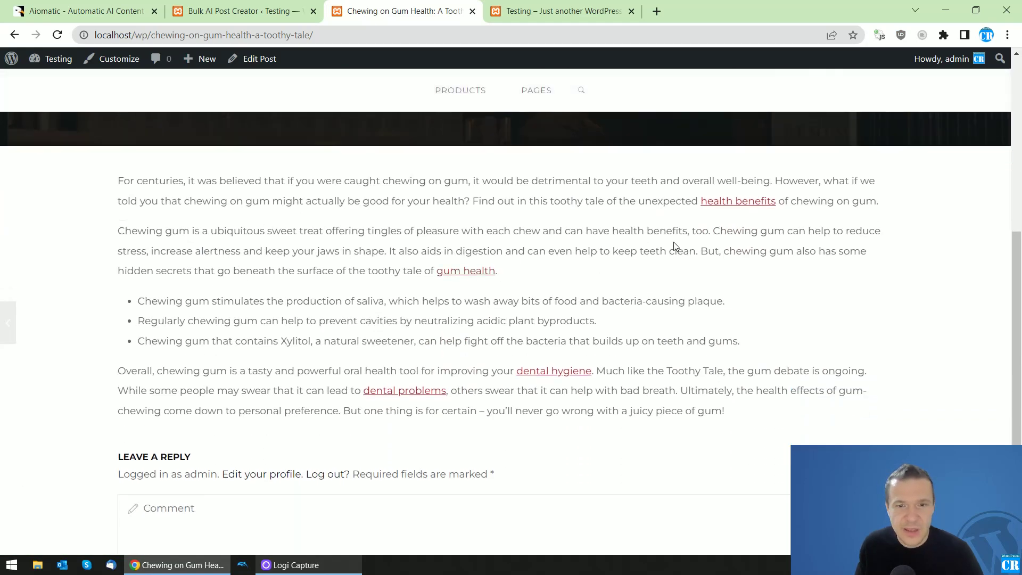
{"action": "scroll", "coordinate": [639, 240], "scroll_direction": "down", "scroll_amount": 3}
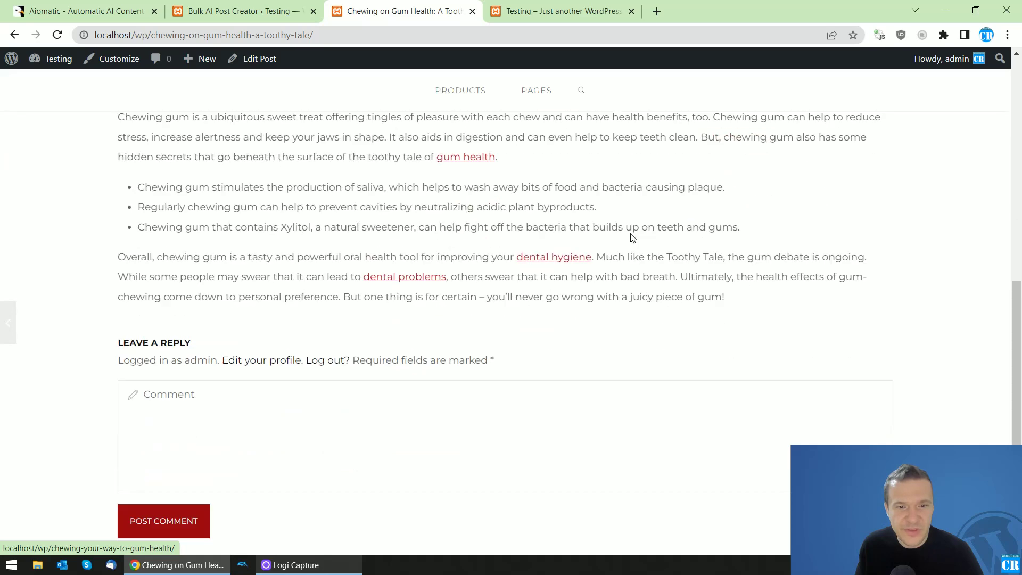
{"action": "scroll", "coordinate": [545, 258], "scroll_direction": "down", "scroll_amount": 3}
{"action": "scroll", "coordinate": [545, 259], "scroll_direction": "up", "scroll_amount": 3}
{"action": "scroll", "coordinate": [479, 280], "scroll_direction": "up", "scroll_amount": 3}
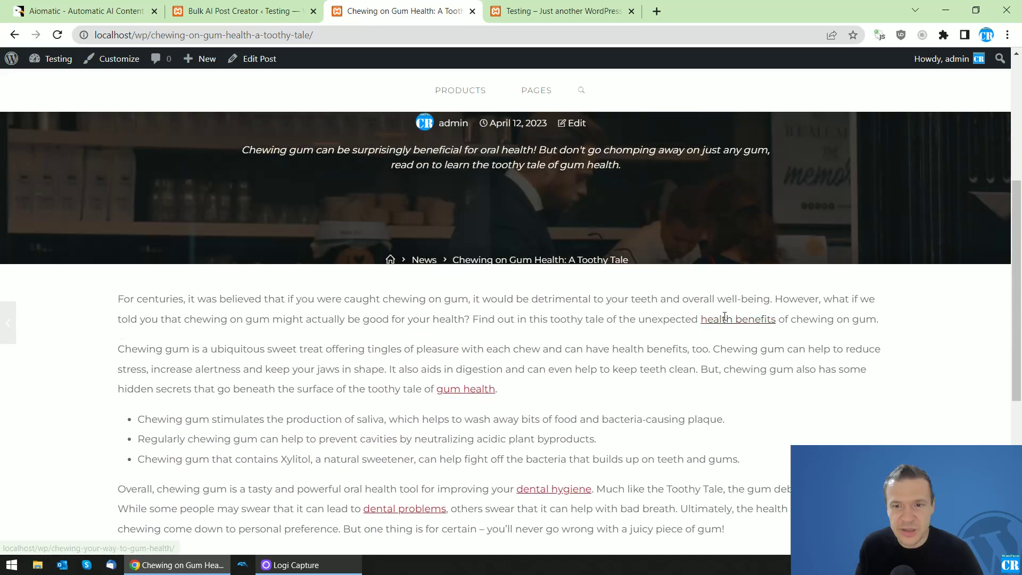
{"action": "scroll", "coordinate": [726, 319], "scroll_direction": "down", "scroll_amount": 1}
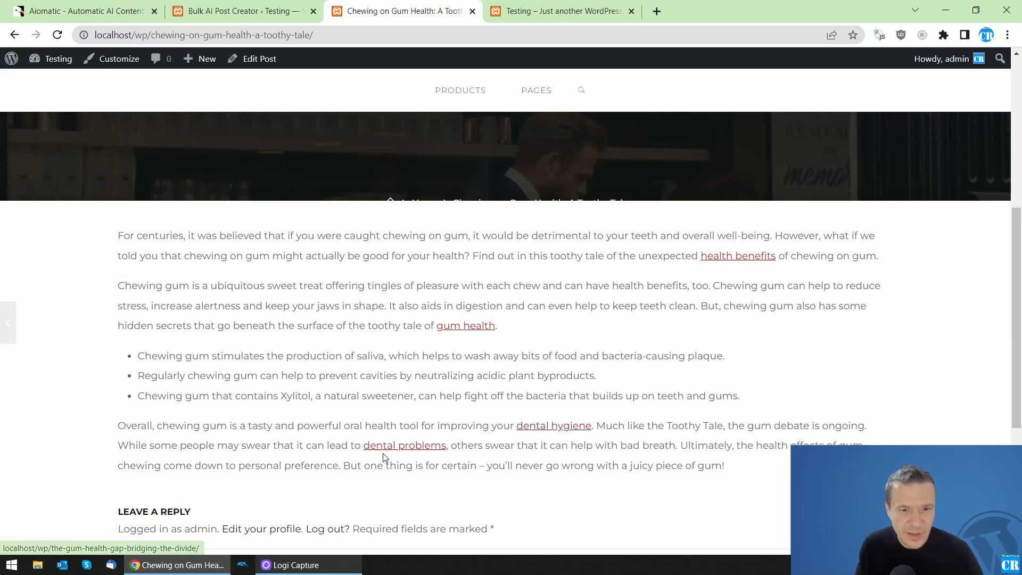
{"action": "left_click", "coordinate": [461, 326]}
{"action": "scroll", "coordinate": [389, 317], "scroll_direction": "down", "scroll_amount": 5}
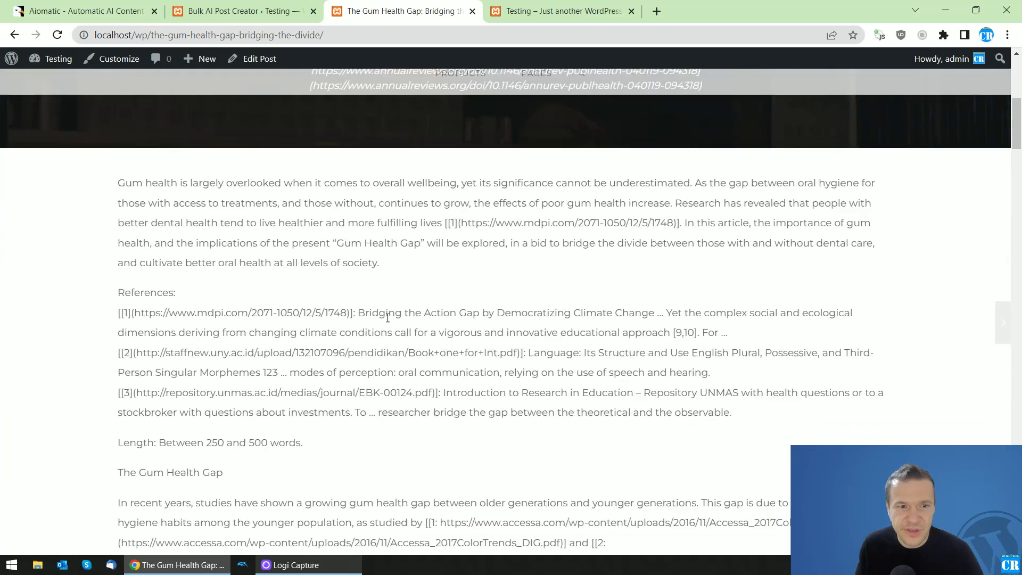
{"action": "scroll", "coordinate": [388, 318], "scroll_direction": "down", "scroll_amount": 5}
{"action": "scroll", "coordinate": [388, 318], "scroll_direction": "down", "scroll_amount": 4}
{"action": "scroll", "coordinate": [389, 317], "scroll_direction": "up", "scroll_amount": 4}
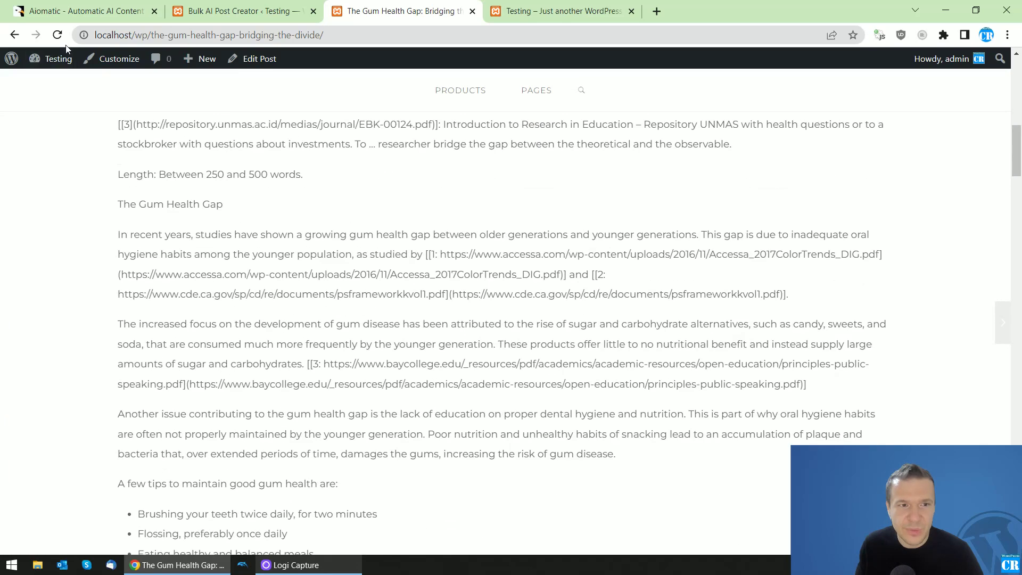
{"action": "left_click", "coordinate": [14, 34]}
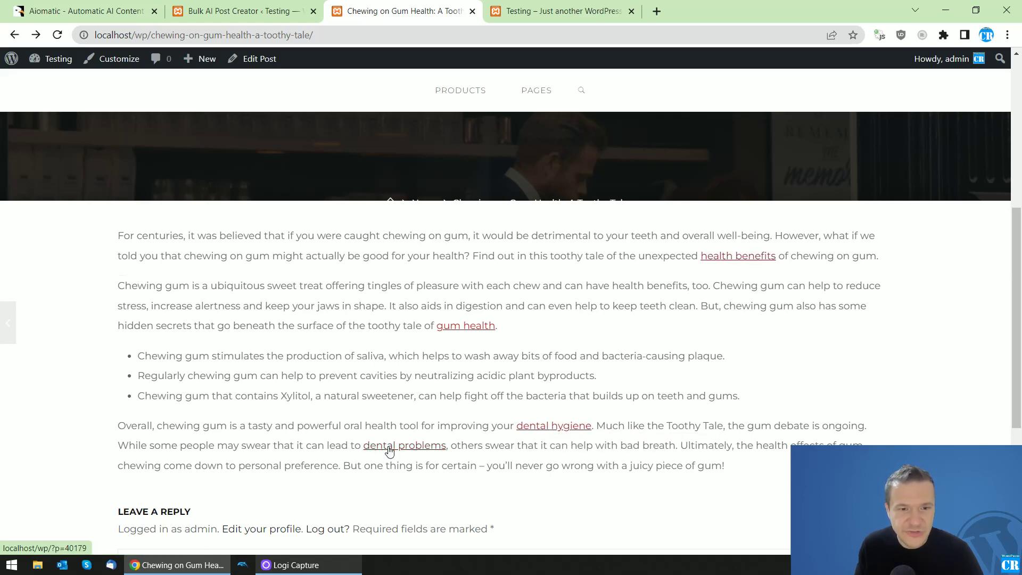
{"action": "scroll", "coordinate": [391, 451], "scroll_direction": "down", "scroll_amount": 1}
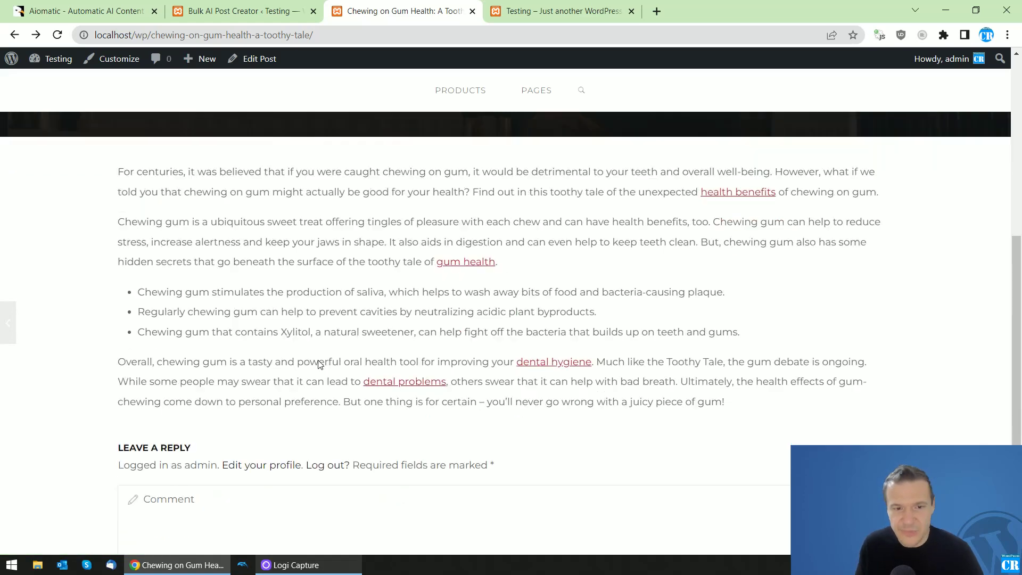
{"action": "scroll", "coordinate": [319, 376], "scroll_direction": "up", "scroll_amount": 3}
{"action": "scroll", "coordinate": [312, 369], "scroll_direction": "up", "scroll_amount": 2}
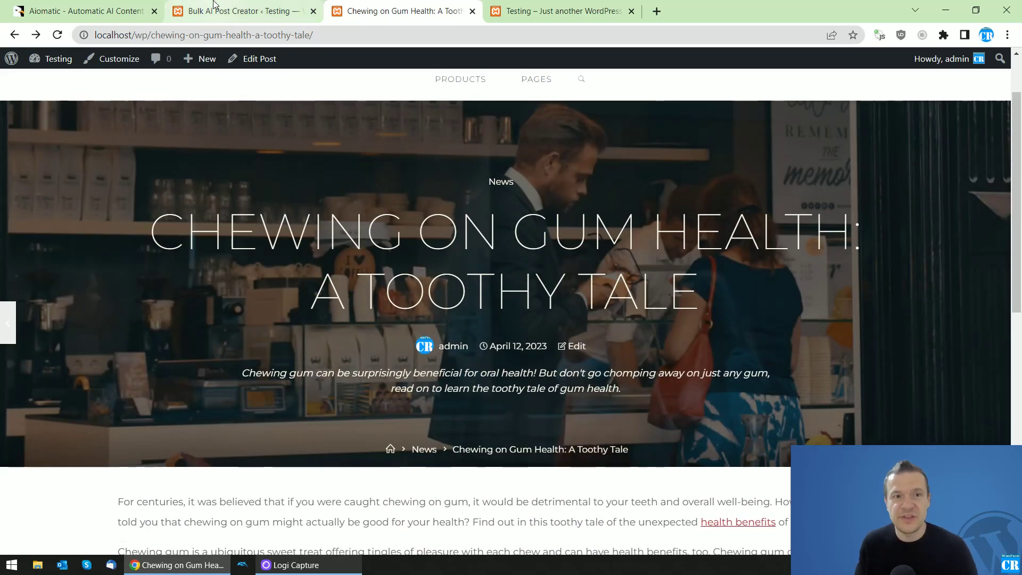
Step: Open and close rule 0's Advanced Settings, then revisit the generated gum health post
{"action": "left_click", "coordinate": [232, 11]}
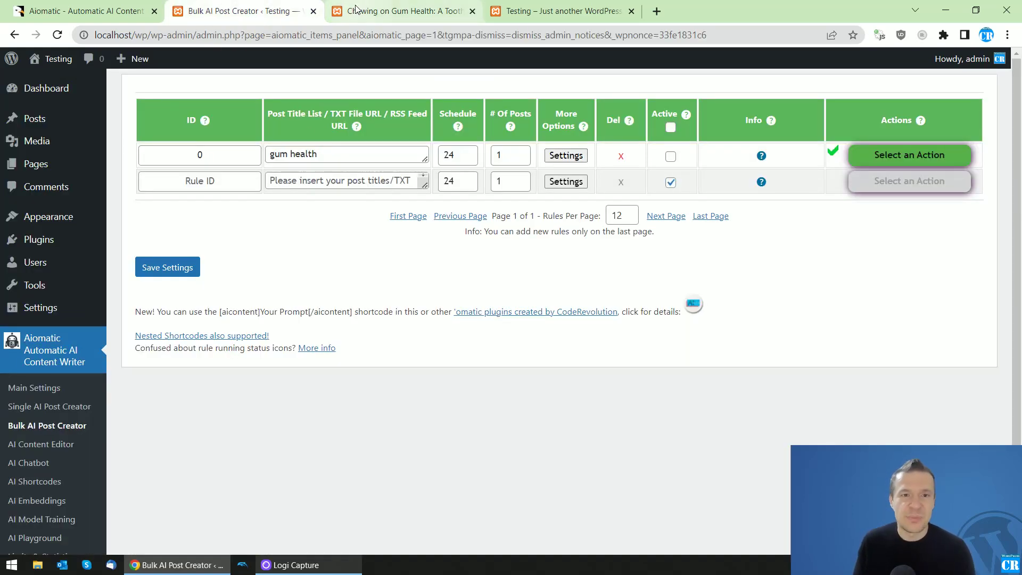
{"action": "left_click", "coordinate": [565, 155]}
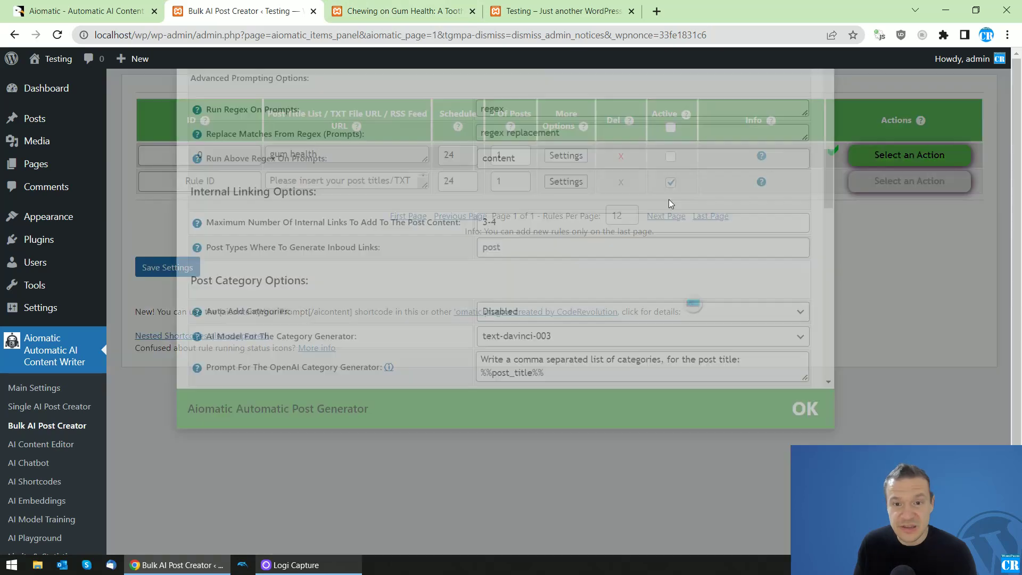
{"action": "scroll", "coordinate": [559, 320], "scroll_direction": "down", "scroll_amount": 5}
{"action": "left_click_drag", "start_coordinate": [831, 264], "coordinate": [828, 278]}
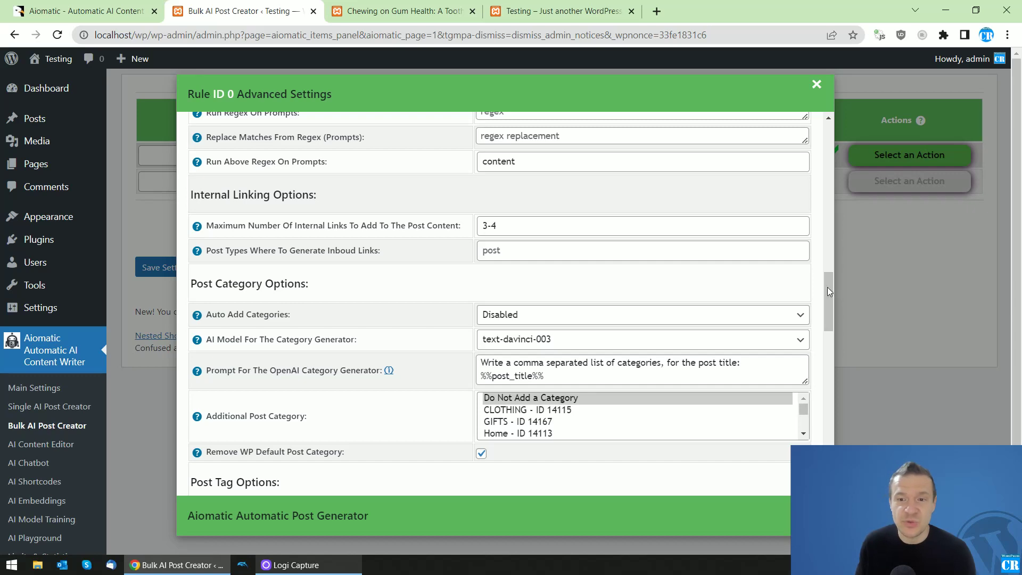
{"action": "left_click", "coordinate": [854, 280]}
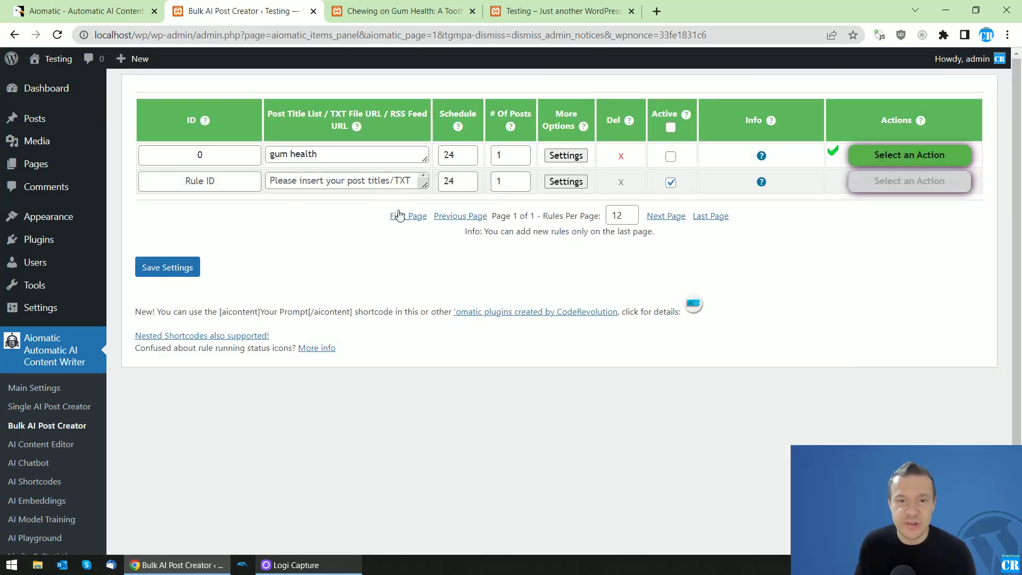
{"action": "left_click", "coordinate": [397, 10]}
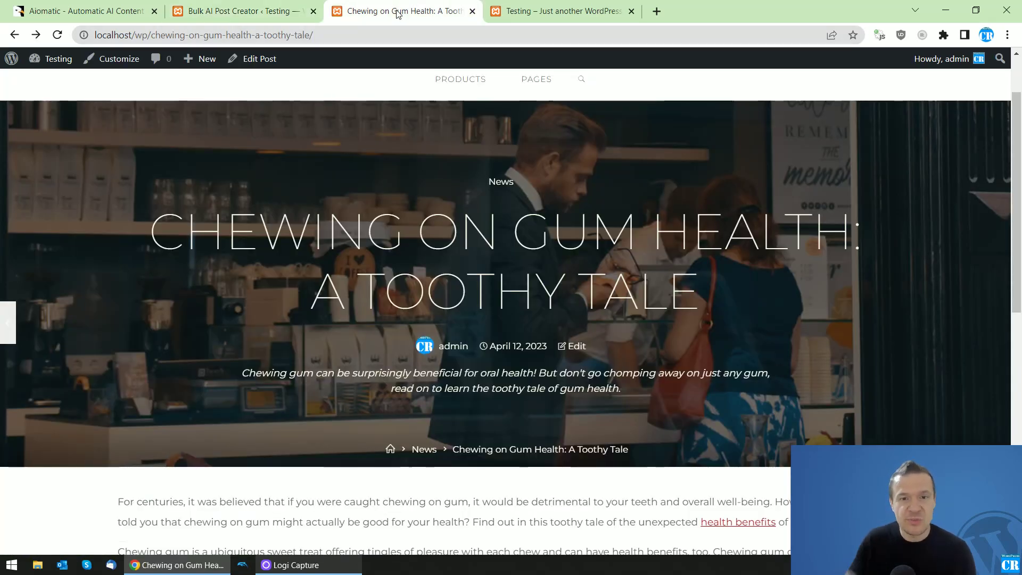
{"action": "scroll", "coordinate": [412, 271], "scroll_direction": "down", "scroll_amount": 1}
{"action": "scroll", "coordinate": [389, 278], "scroll_direction": "down", "scroll_amount": 2}
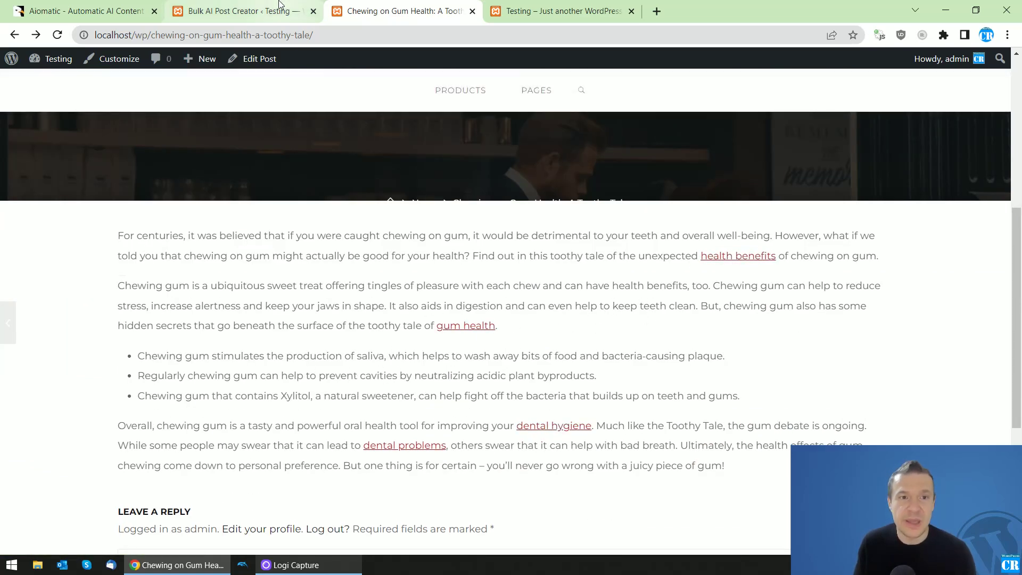
Step: Reopen rule 0's Internal Linking Options, then open Main Settings in a new tab
{"action": "left_click", "coordinate": [240, 11]}
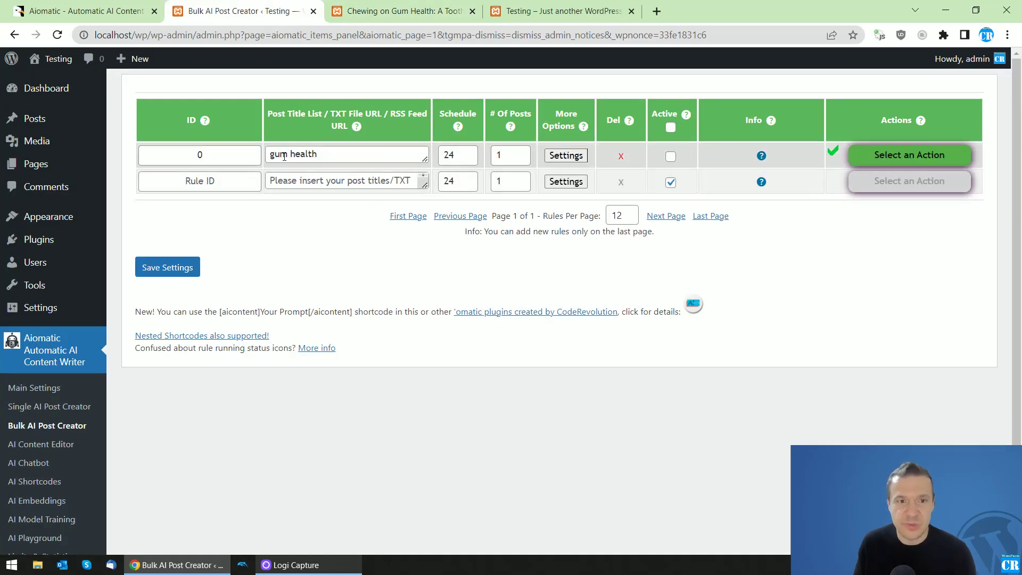
{"action": "left_click", "coordinate": [565, 156]}
{"action": "scroll", "coordinate": [452, 317], "scroll_direction": "down", "scroll_amount": 3}
{"action": "scroll", "coordinate": [452, 317], "scroll_direction": "up", "scroll_amount": 3}
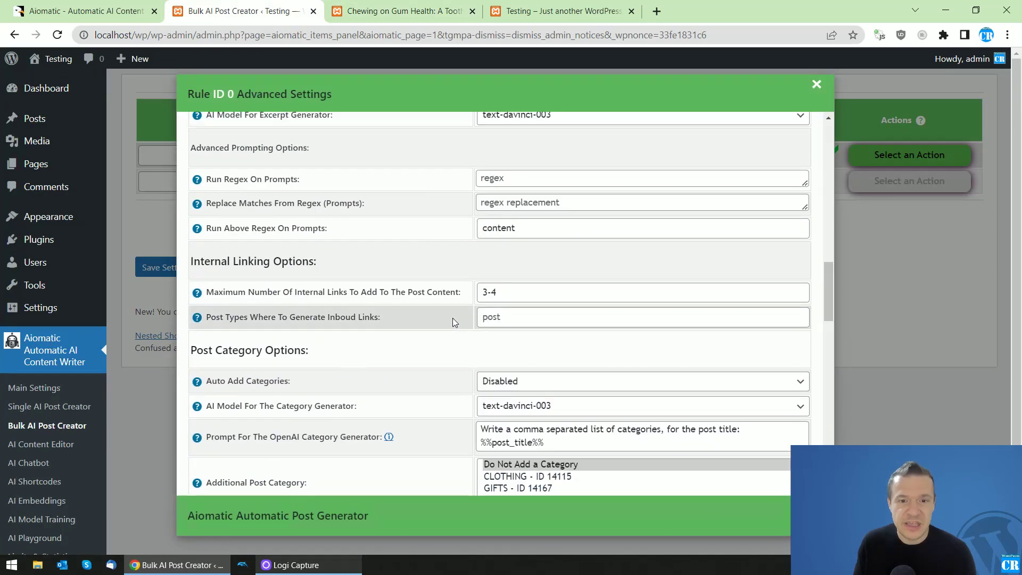
{"action": "left_click_drag", "start_coordinate": [318, 194], "coordinate": [190, 195]}
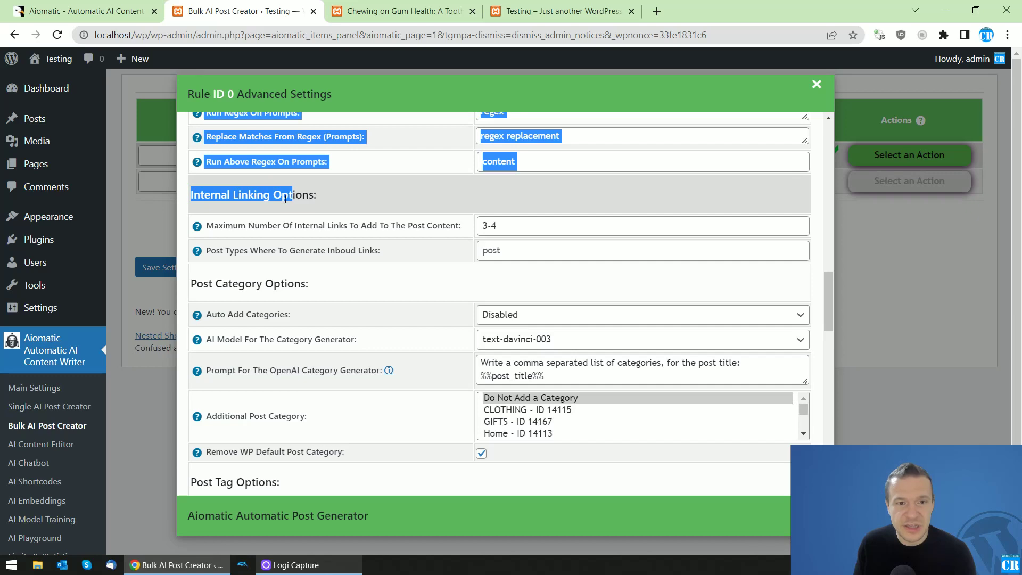
{"action": "left_click", "coordinate": [403, 230]}
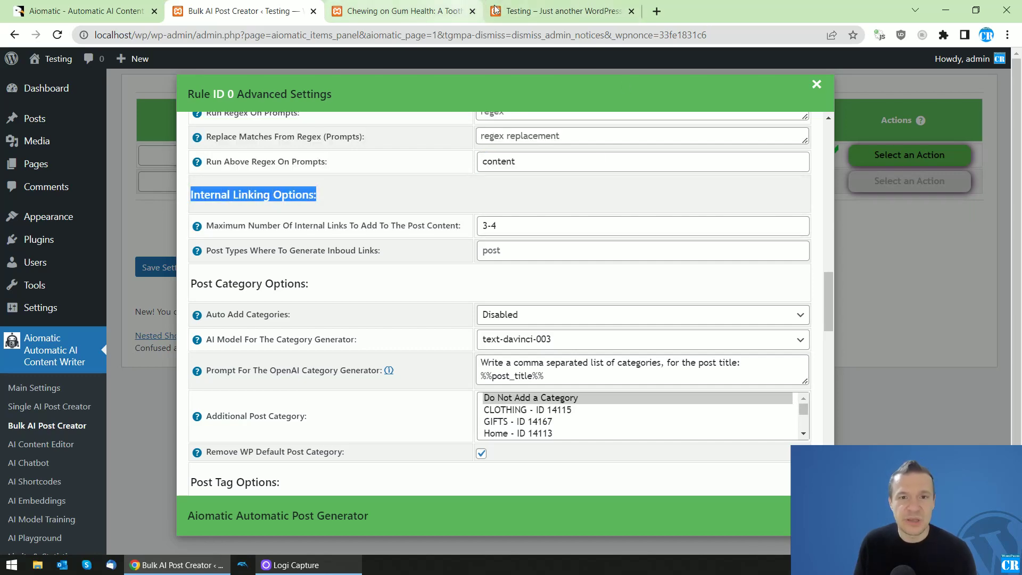
{"action": "left_click", "coordinate": [563, 10]}
{"action": "left_click", "coordinate": [402, 11]}
{"action": "left_click", "coordinate": [237, 11]}
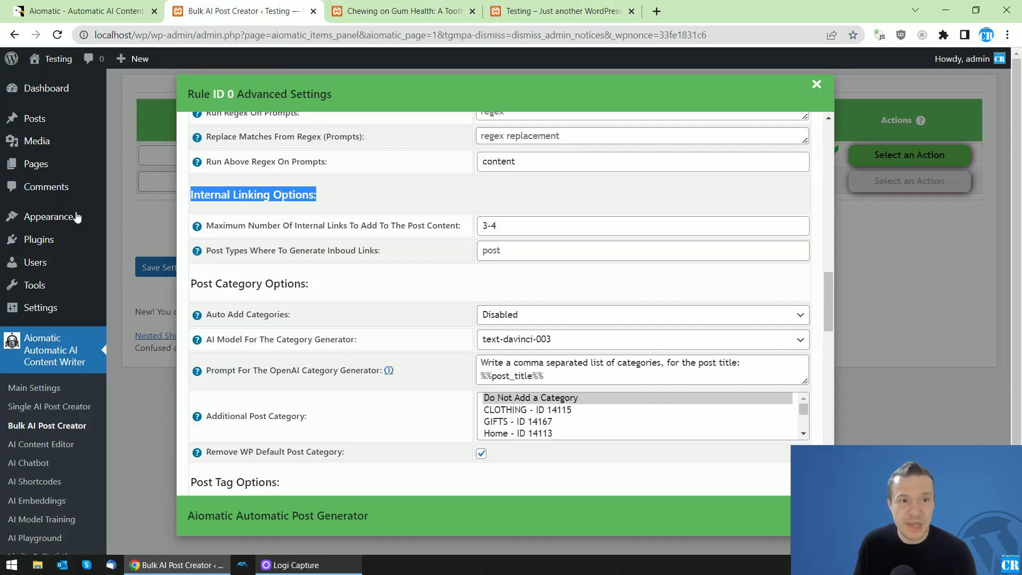
{"action": "middle_click", "coordinate": [36, 387]}
Step: Inspect the Bulk Post Creator's Internal Links Keyword Extractor Settings, then go back to rule 0's Advanced Settings
{"action": "left_click", "coordinate": [375, 11]}
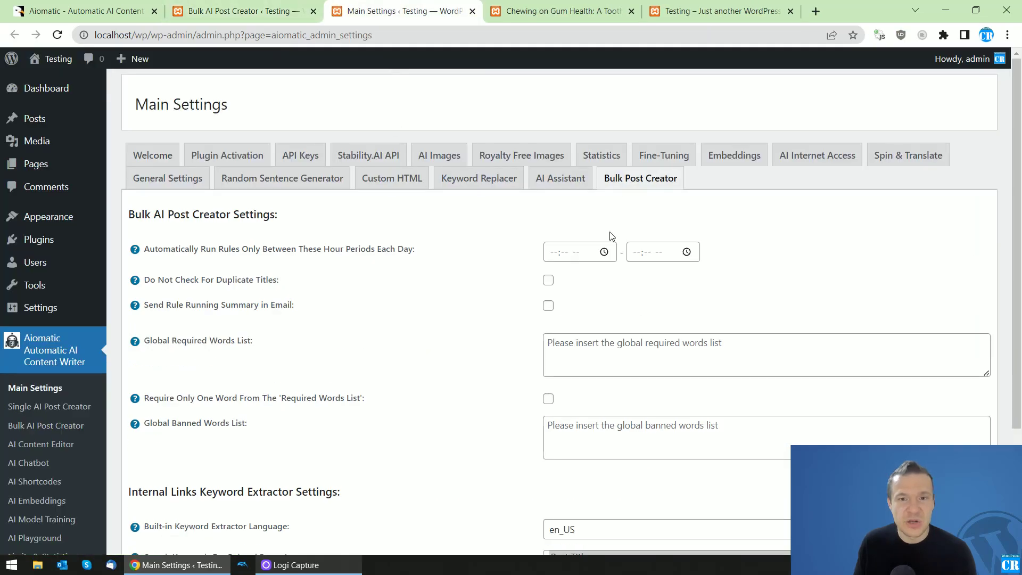
{"action": "left_click", "coordinate": [639, 179]}
{"action": "scroll", "coordinate": [482, 272], "scroll_direction": "down", "scroll_amount": 3}
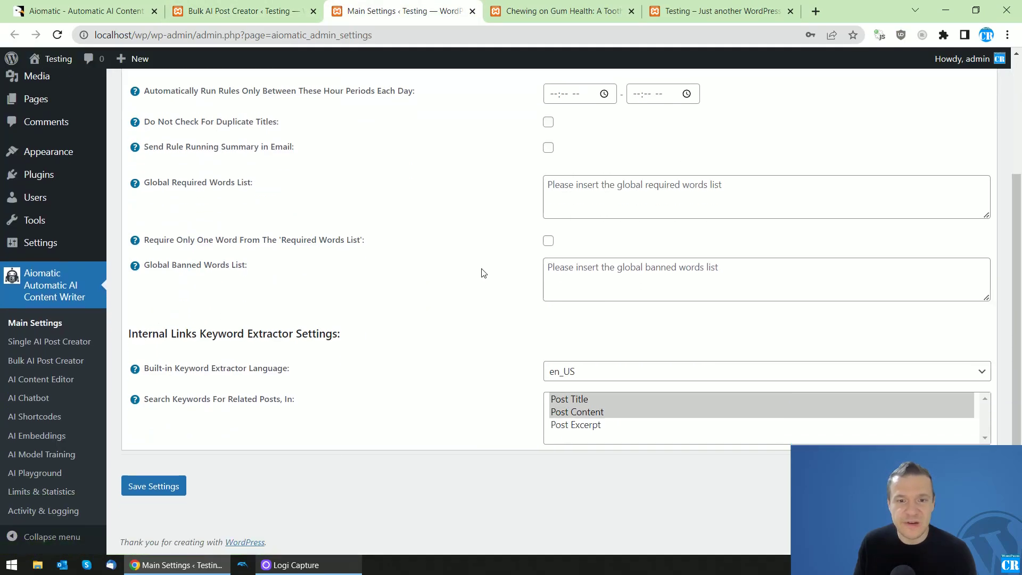
{"action": "left_click_drag", "start_coordinate": [129, 332], "coordinate": [341, 333]}
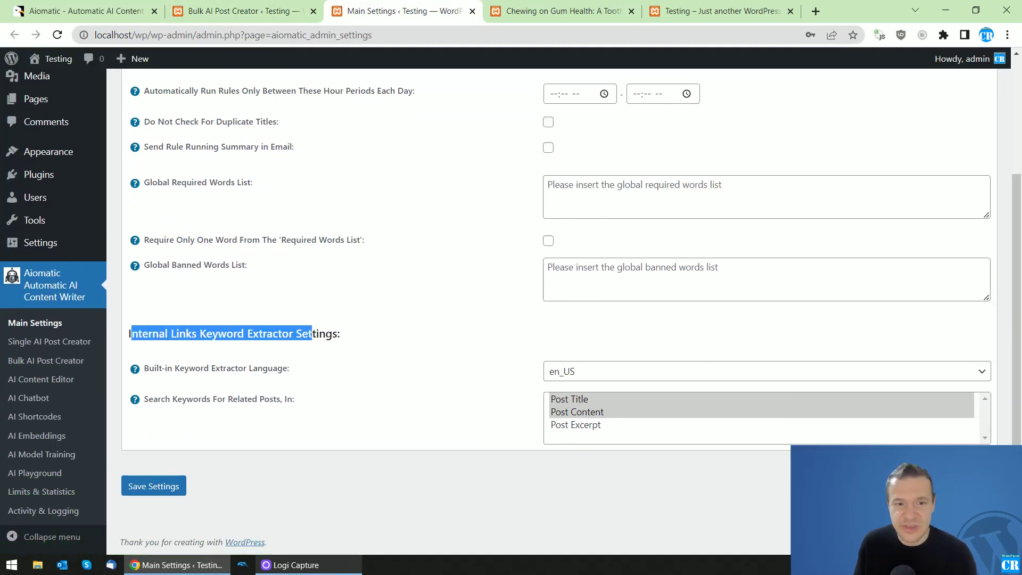
{"action": "left_click", "coordinate": [381, 334]}
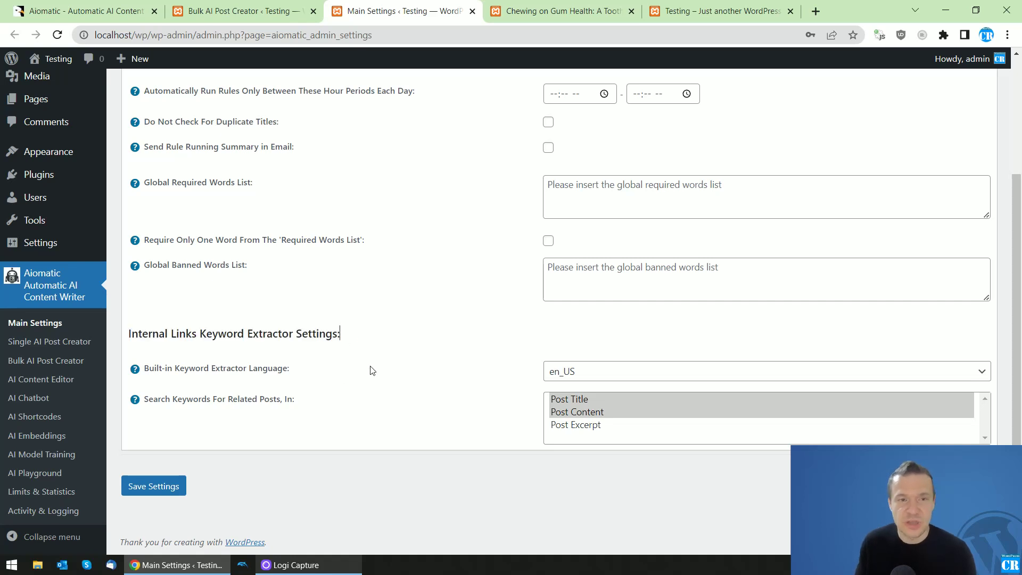
{"action": "key", "text": "ctrl+shift+Tab"}
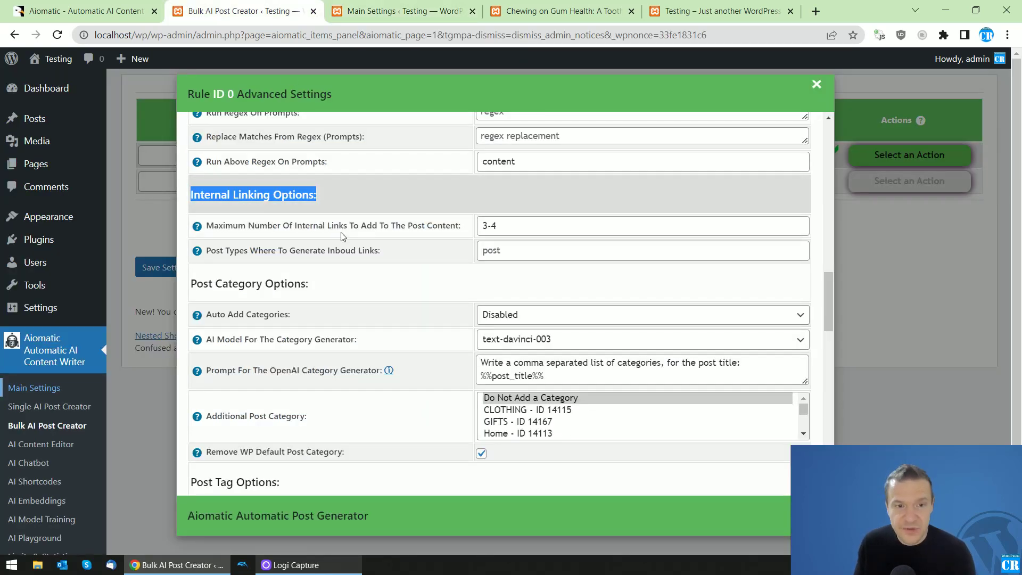